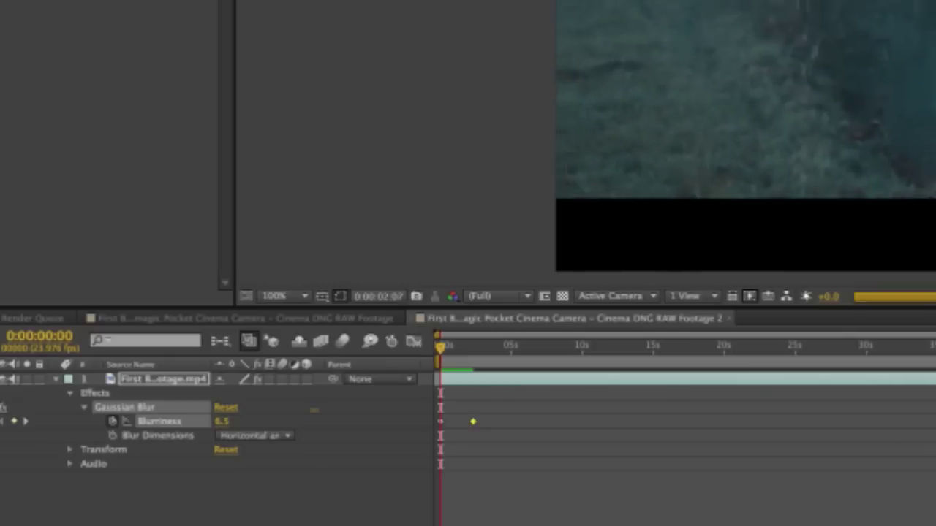
Create a new black solid layer above the blurred footage
{"action": "key", "text": "space"}
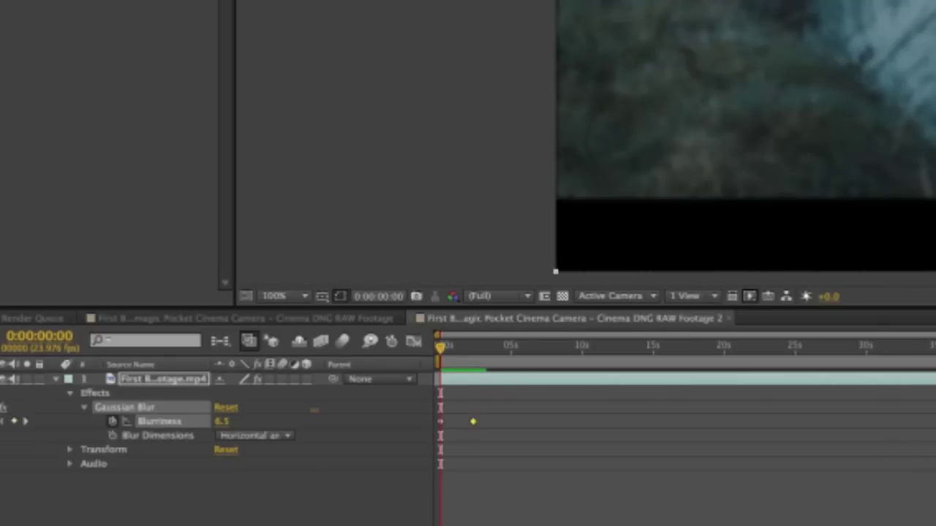
{"action": "right_click", "coordinate": [357, 508]}
{"action": "mouse_move", "coordinate": [528, 518]}
{"action": "left_click", "coordinate": [543, 463]}
{"action": "left_click", "coordinate": [694, 382]}
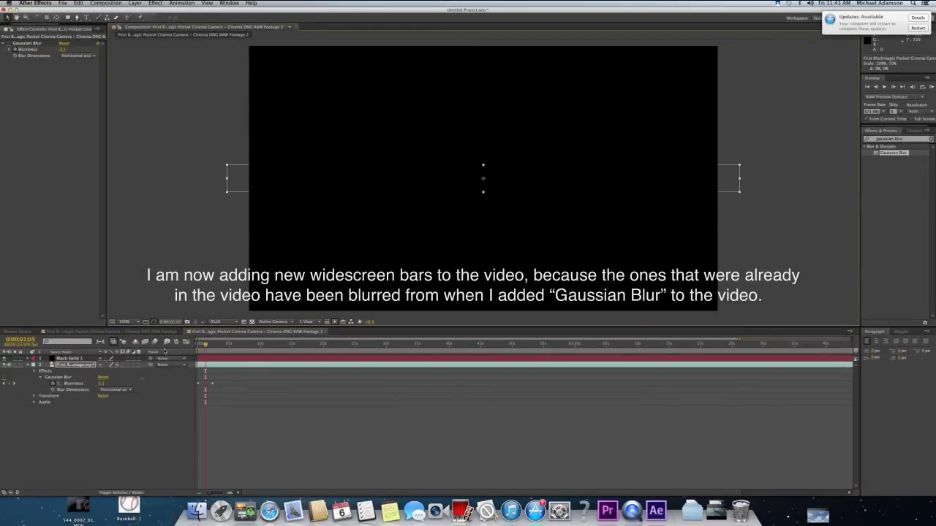
Shape the black solid into a widescreen bar along the bottom of the video and duplicate it as a bar across the top
{"action": "left_click", "coordinate": [271, 233]}
{"action": "left_click_drag", "start_coordinate": [483, 47], "coordinate": [482, 161]}
{"action": "left_click_drag", "start_coordinate": [249, 179], "coordinate": [242, 300]}
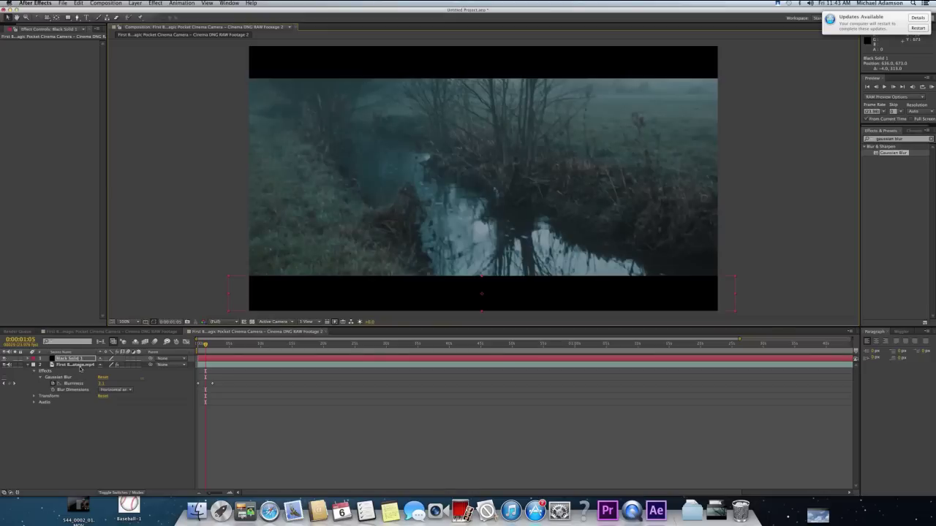
{"action": "key", "text": "super+d"}
{"action": "left_click_drag", "start_coordinate": [247, 67], "coordinate": [248, 74]}
Save the project under the name EMC
{"action": "key", "text": "super+s"}
{"action": "type", "text": "EMC"}
{"action": "left_click", "coordinate": [461, 144]}
{"action": "left_click", "coordinate": [456, 180]}
{"action": "key", "text": "Return"}
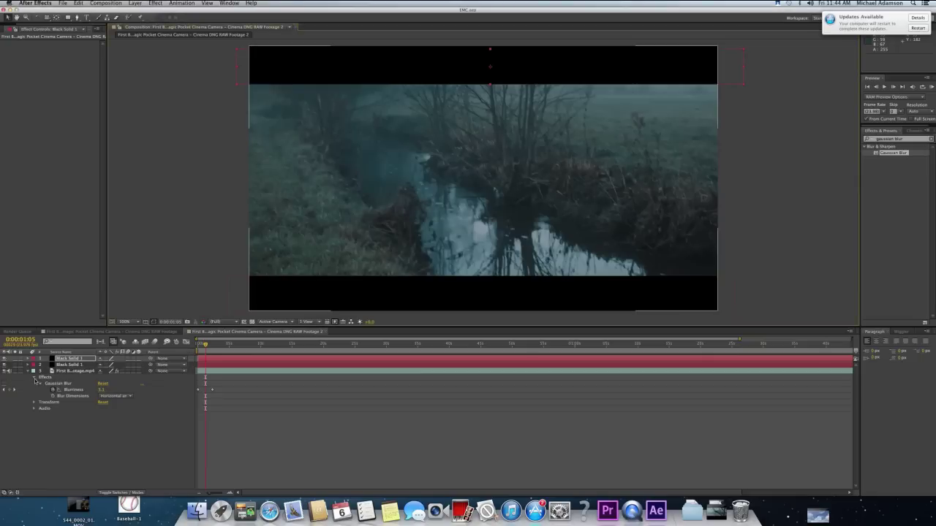
Scale the footage layer up to 105%
{"action": "mouse_move", "coordinate": [205, 344]}
{"action": "left_mouse_down"}
{"action": "mouse_move", "coordinate": [225, 344]}
{"action": "mouse_move", "coordinate": [197, 344]}
{"action": "left_mouse_up"}
{"action": "left_click", "coordinate": [76, 372]}
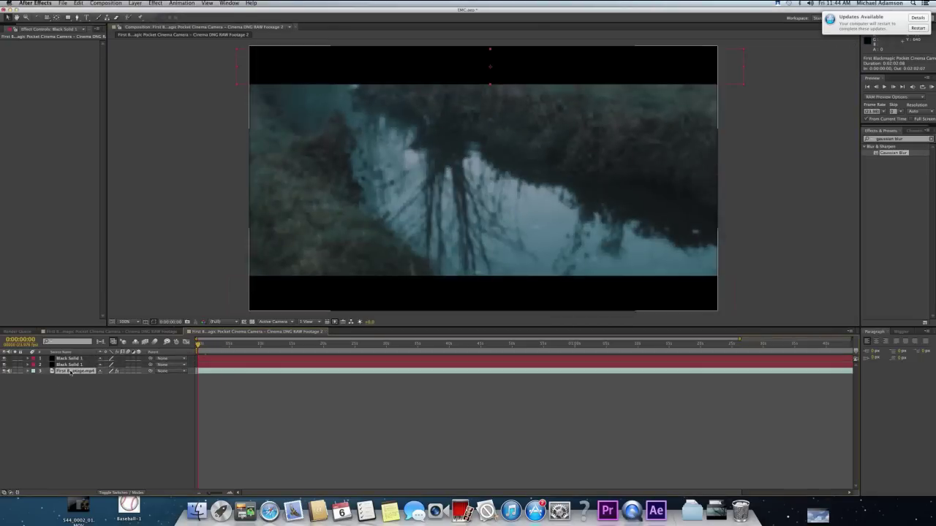
{"action": "left_click", "coordinate": [34, 386]}
{"action": "left_click_drag", "start_coordinate": [109, 403], "coordinate": [128, 406]}
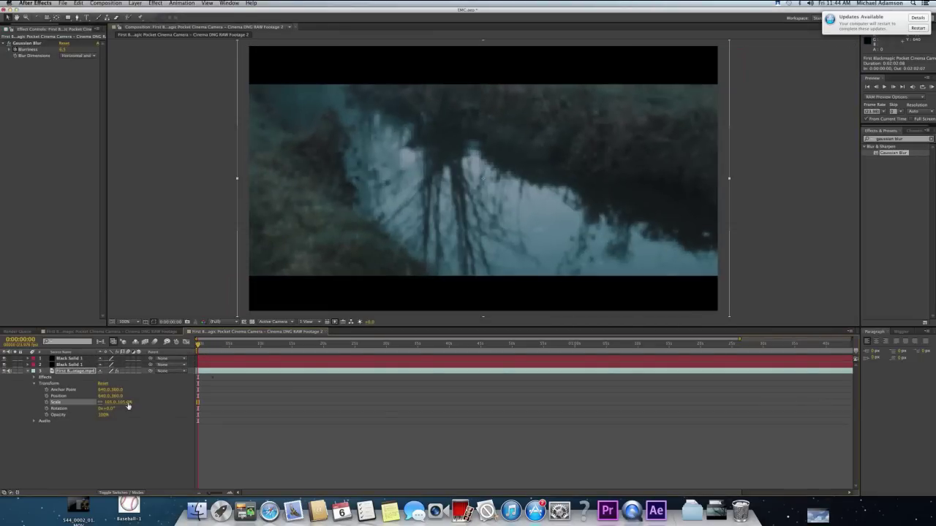
{"action": "left_click", "coordinate": [28, 372]}
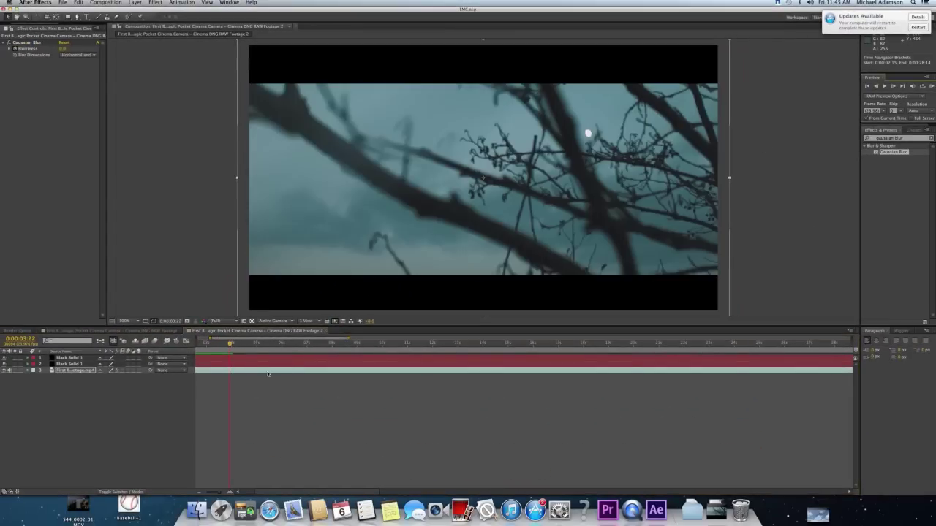
Split the footage layer at 0:00:03:22 and keyframe the second clip's Gaussian Blur so Blurriness falls to 0 at 0:00:05:00
{"action": "key", "text": "super+shift+d"}
{"action": "left_click_drag", "start_coordinate": [230, 344], "coordinate": [256, 344]}
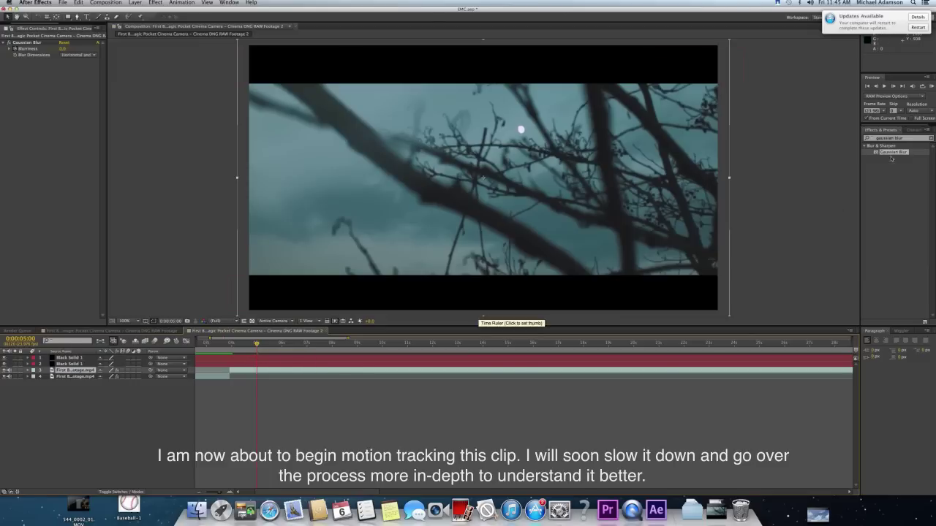
{"action": "left_click", "coordinate": [27, 370]}
{"action": "left_click", "coordinate": [34, 377]}
{"action": "left_click", "coordinate": [41, 383]}
{"action": "left_click", "coordinate": [74, 389]}
{"action": "left_click_drag", "start_coordinate": [256, 343], "coordinate": [230, 344]}
{"action": "key", "text": "space"}
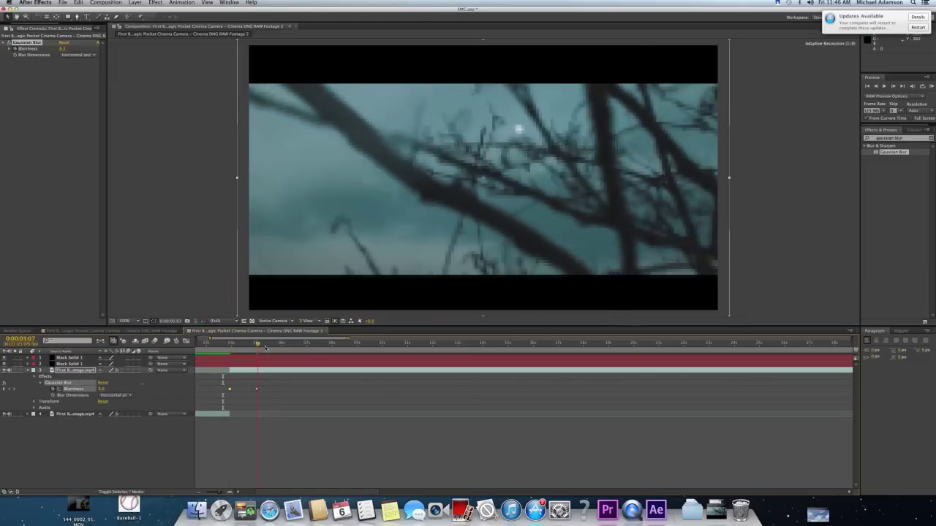
Split the second footage clip at the next shot change, at 0:00:08:00
{"action": "left_click", "coordinate": [40, 383]}
{"action": "left_click", "coordinate": [27, 371]}
{"action": "left_click_drag", "start_coordinate": [270, 345], "coordinate": [332, 346]}
{"action": "key", "text": "Page_Down"}
{"action": "key", "text": "Page_Up"}
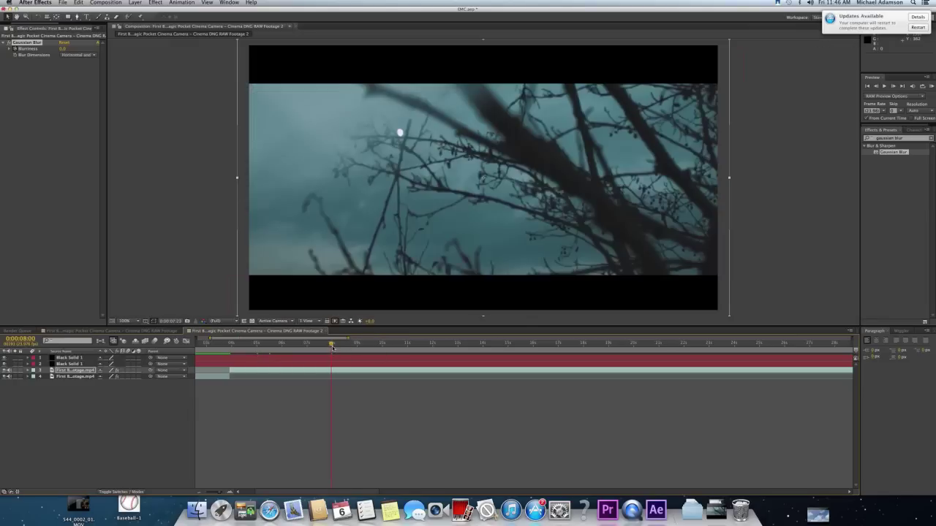
{"action": "key", "text": "Page_Down"}
{"action": "key", "text": "super+shift+d"}
Select the tree-branch clip, go to its first frame and switch to the Motion Tracking workspace
{"action": "left_click", "coordinate": [286, 378]}
{"action": "key", "text": "i"}
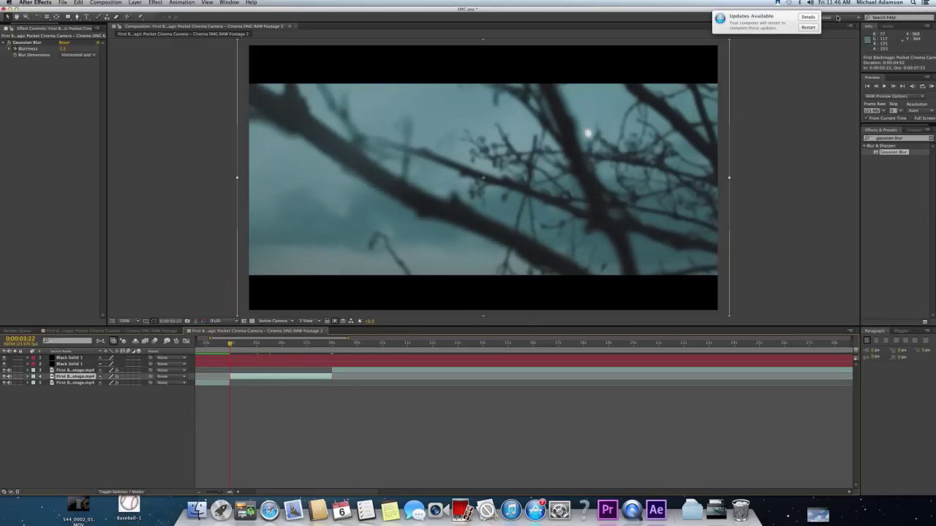
{"action": "left_click", "coordinate": [837, 18]}
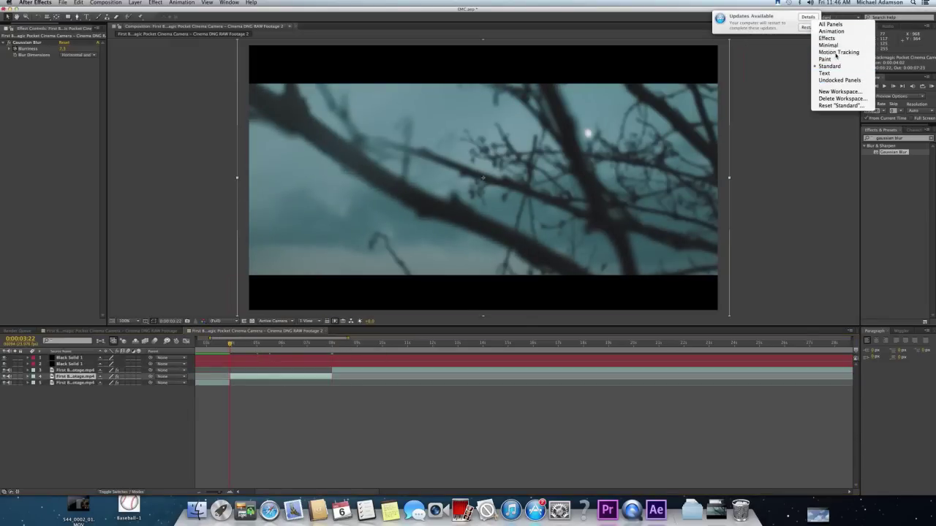
{"action": "left_click", "coordinate": [802, 54]}
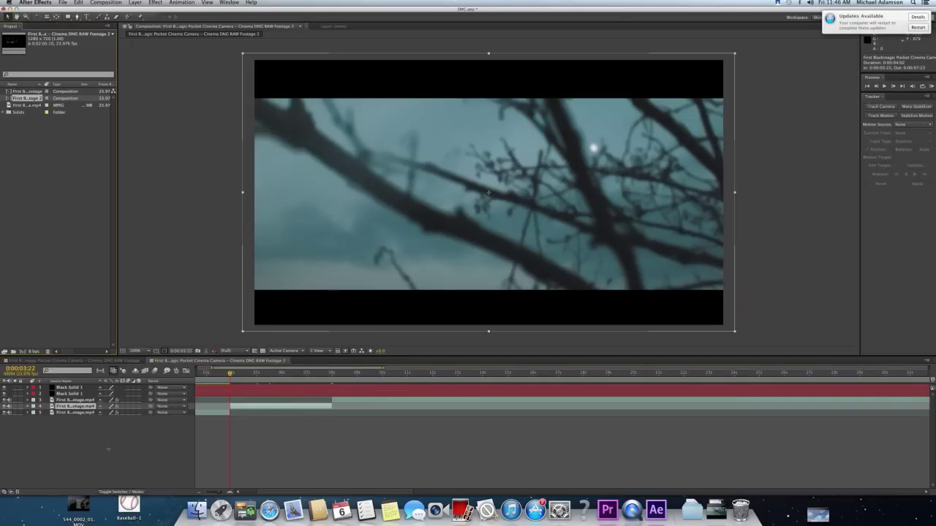
Add a null object to the composition
{"action": "right_click", "coordinate": [112, 415]}
{"action": "mouse_move", "coordinate": [183, 419]}
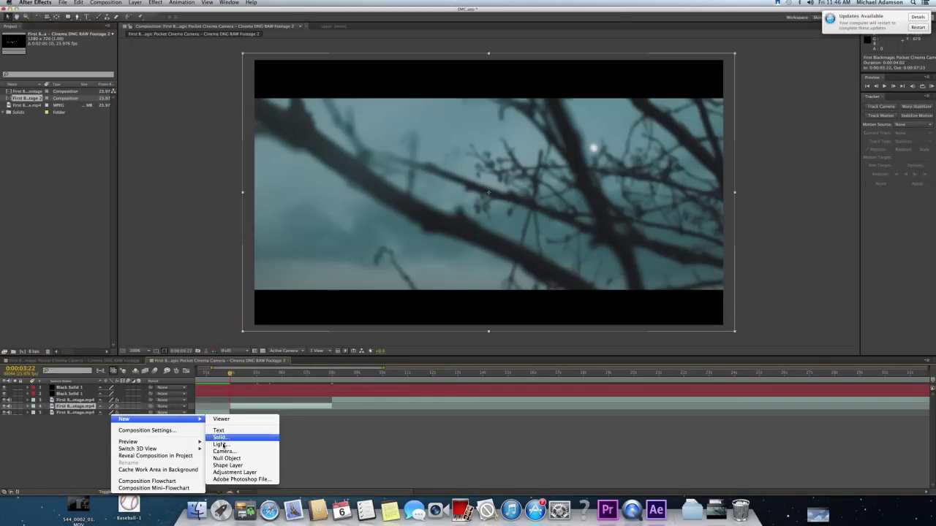
{"action": "left_click", "coordinate": [222, 459]}
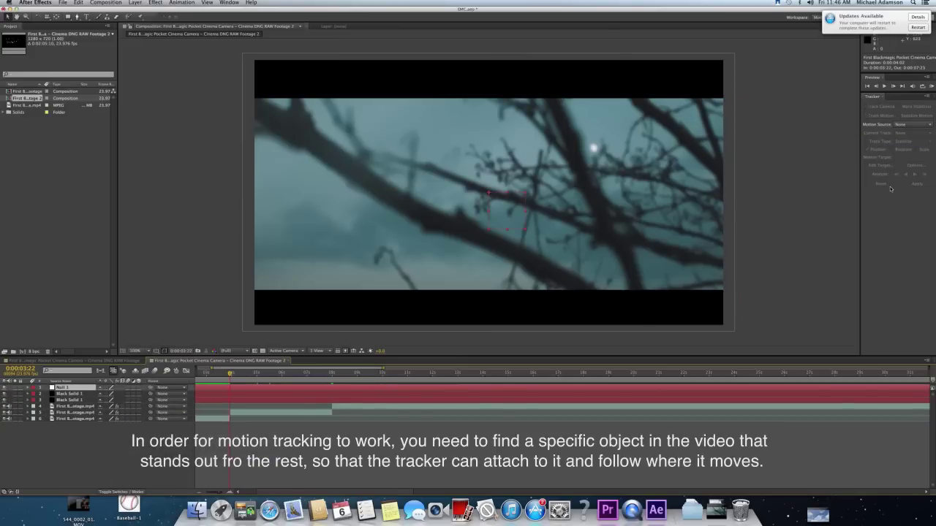
Start a motion track on the tree-branch clip and place the track point on the tip of the curled twig
{"action": "left_click", "coordinate": [883, 116]}
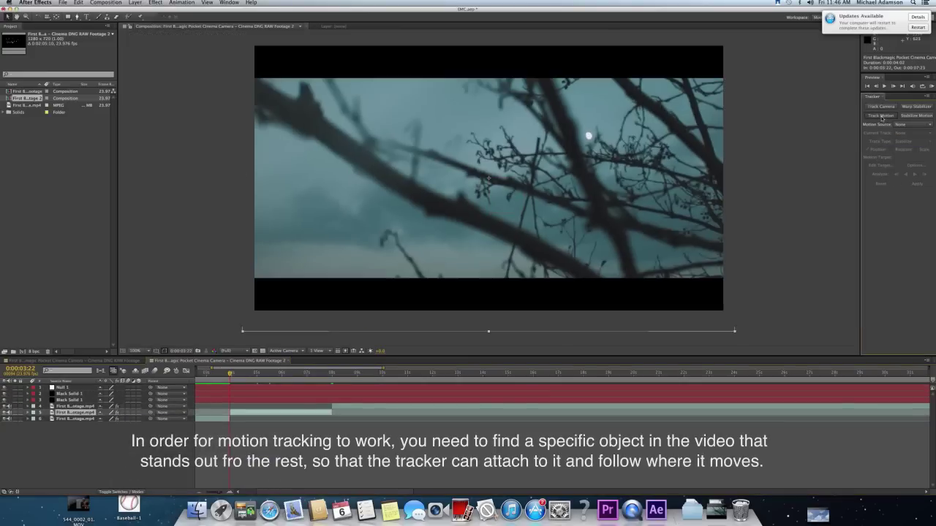
{"action": "left_click_drag", "start_coordinate": [487, 184], "coordinate": [430, 220]}
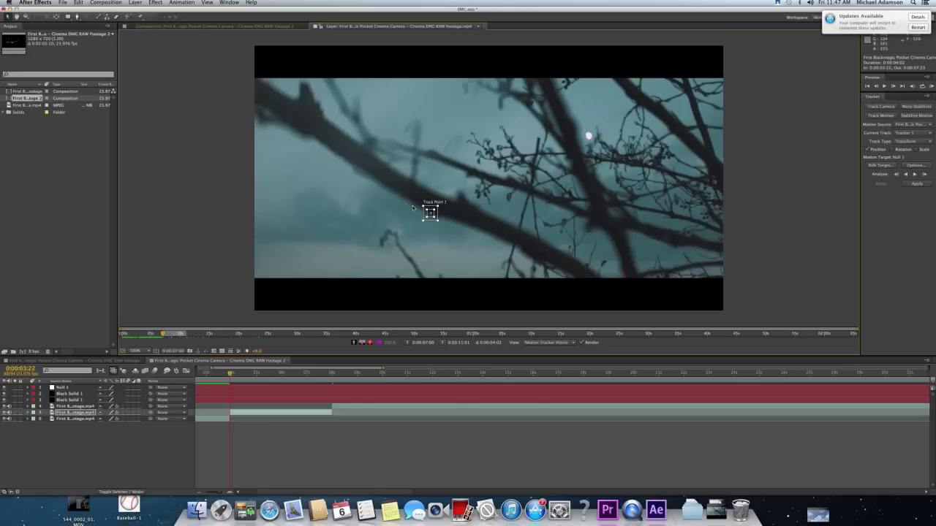
{"action": "left_click_drag", "start_coordinate": [427, 215], "coordinate": [381, 244]}
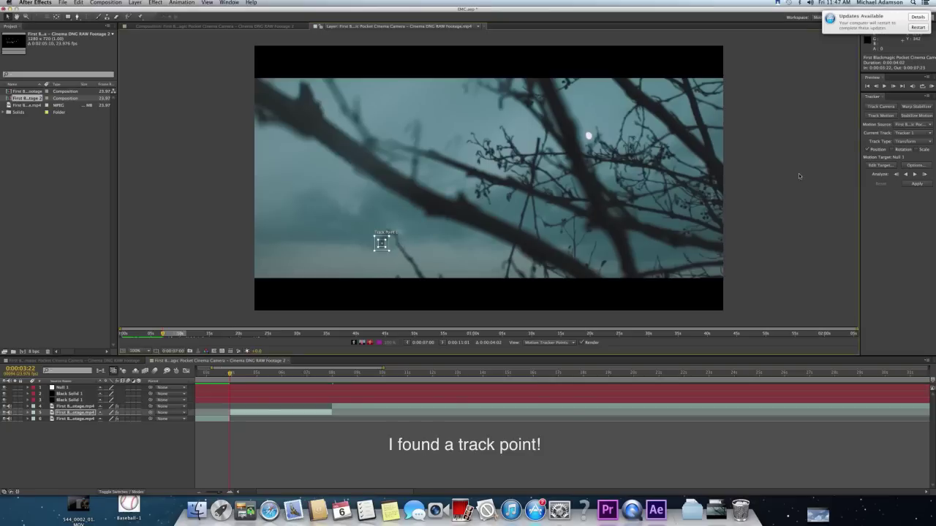
Analyze the clip's motion forward and apply the tracking data to the null object
{"action": "left_click", "coordinate": [914, 174]}
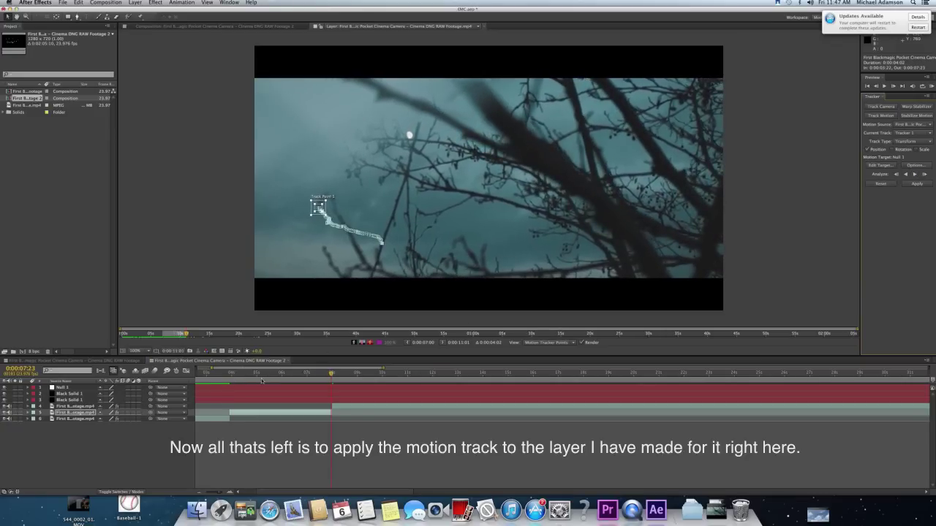
{"action": "left_click", "coordinate": [918, 185]}
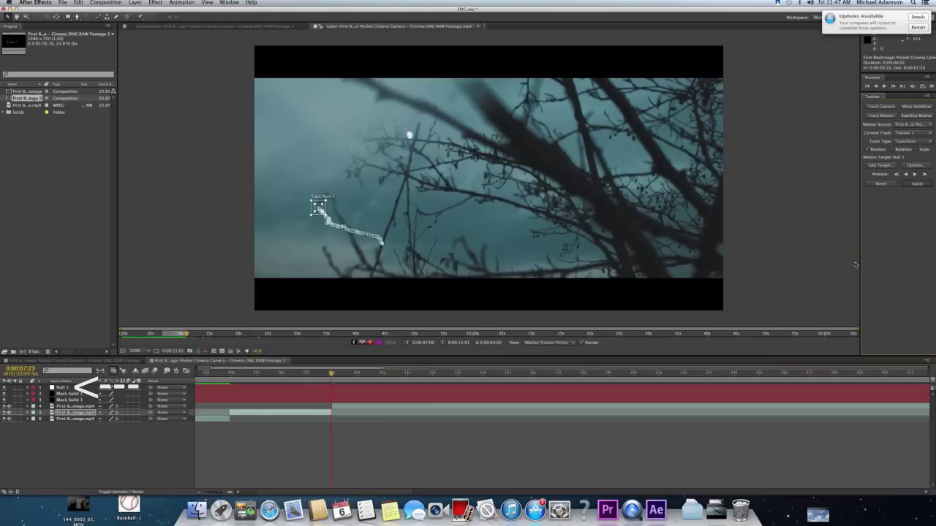
{"action": "left_click", "coordinate": [496, 263]}
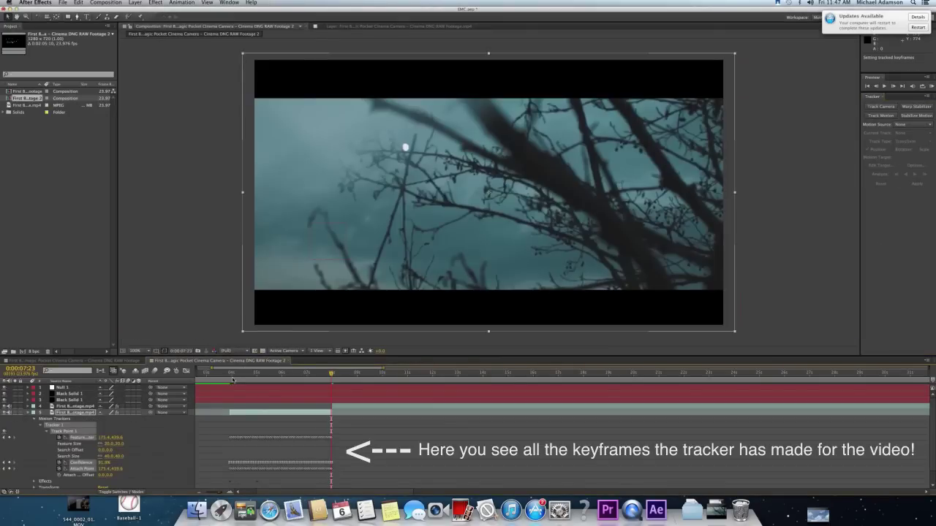
Split the null layer at 0:00:03:22 and delete the part before the tracked clip
{"action": "left_click_drag", "start_coordinate": [232, 375], "coordinate": [231, 375]}
{"action": "left_click", "coordinate": [234, 388]}
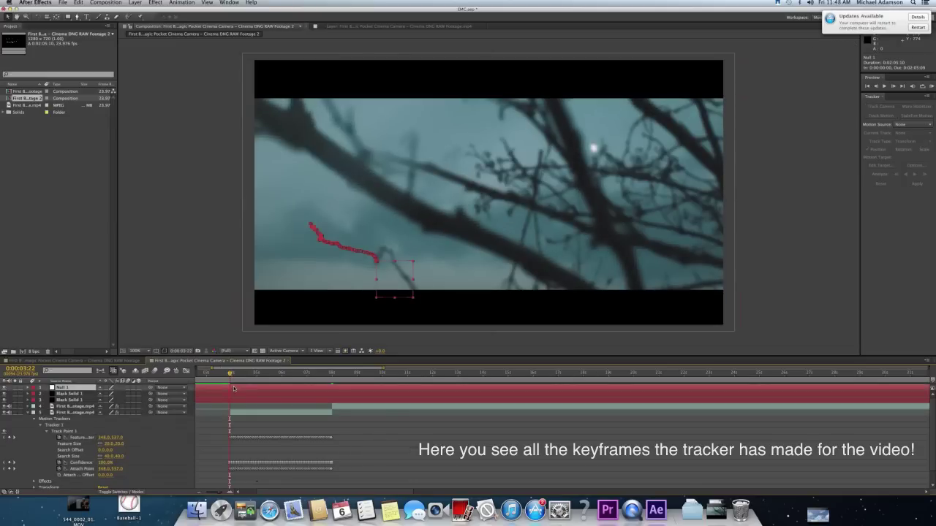
{"action": "key", "text": "super+shift+d"}
{"action": "left_click", "coordinate": [223, 396]}
{"action": "key", "text": "Delete"}
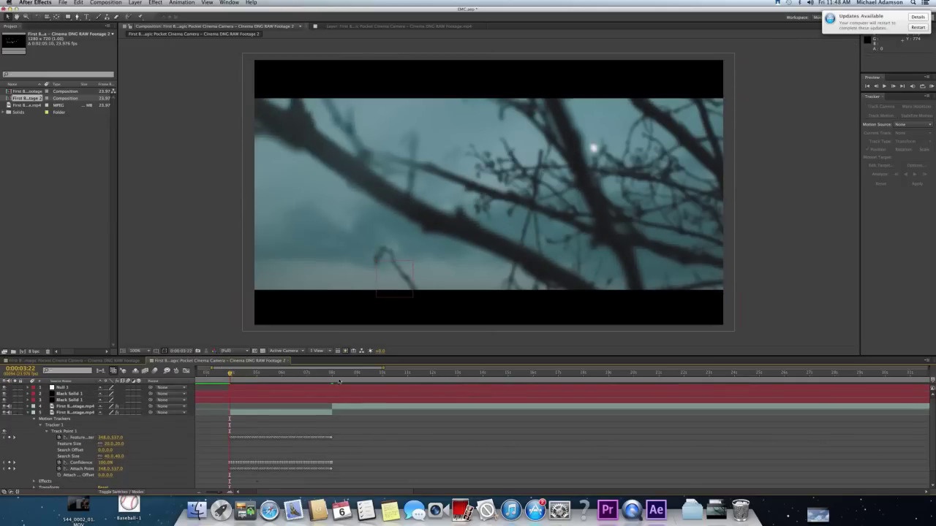
Split the null layer at 0:00:08:00 and delete the part after the tracked clip
{"action": "left_click", "coordinate": [332, 376]}
{"action": "left_click", "coordinate": [331, 388]}
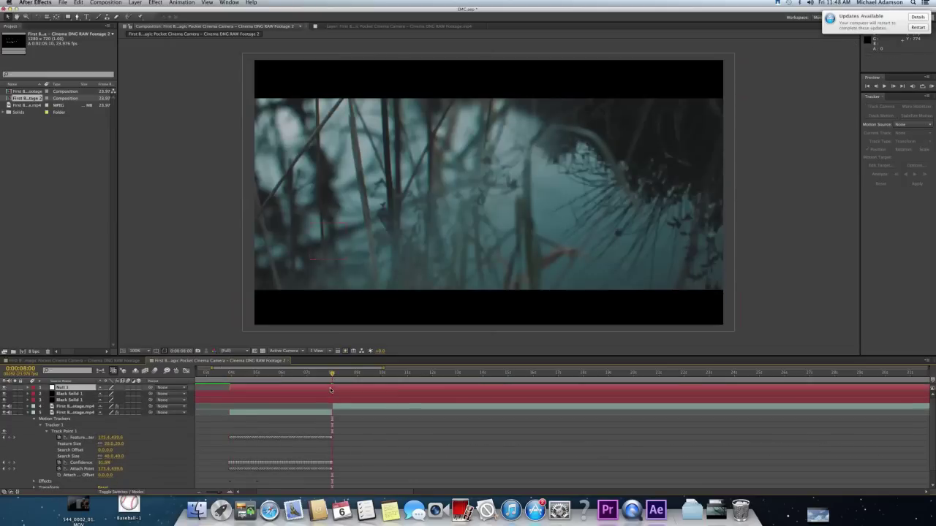
{"action": "key", "text": "super+shift+d"}
{"action": "key", "text": "Delete"}
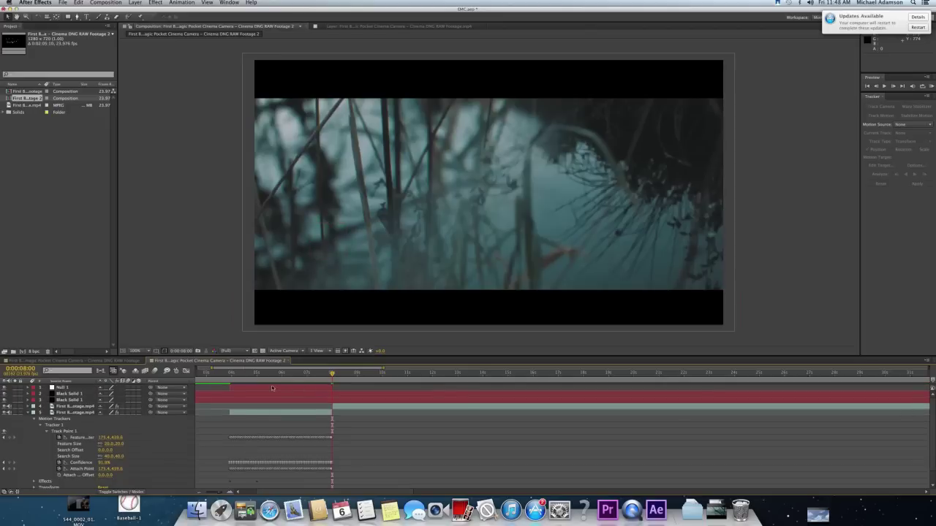
At 0:00:03:22, add a text layer above the curled twig with the creator's full name and "presents" on a second line
{"action": "left_click", "coordinate": [229, 378]}
{"action": "left_click", "coordinate": [231, 377]}
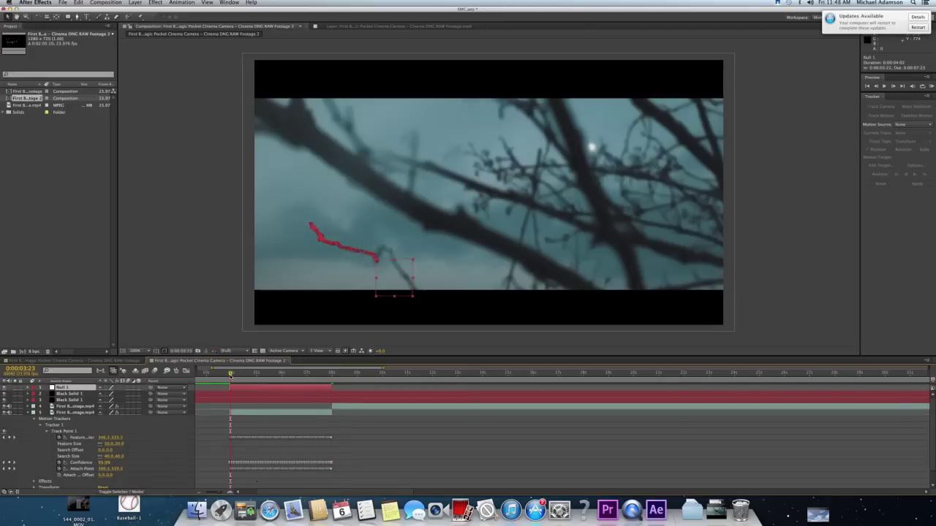
{"action": "left_click", "coordinate": [86, 17]}
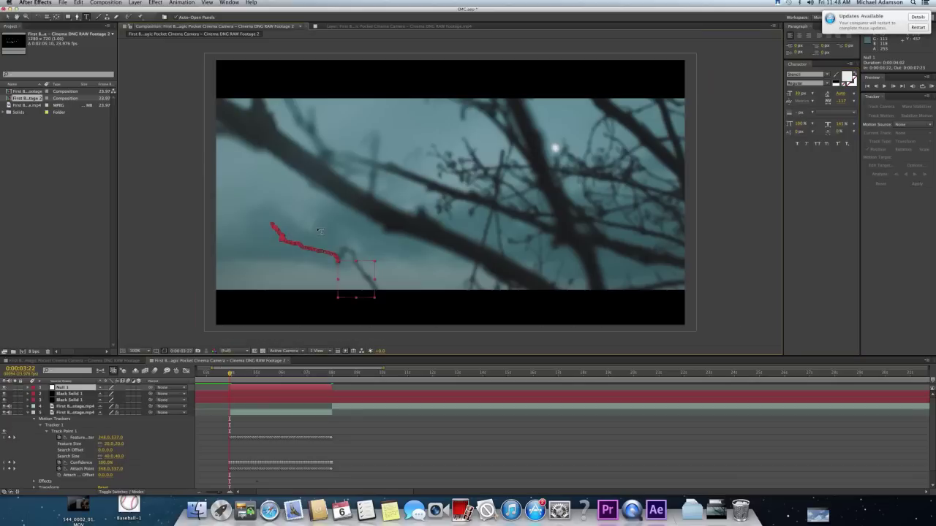
{"action": "left_click", "coordinate": [320, 231]}
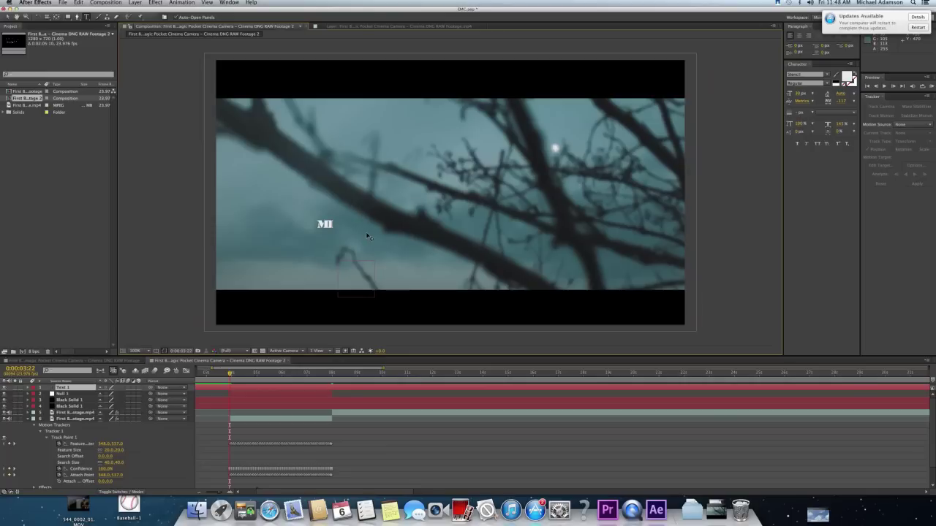
{"action": "type", "text": "MICHAEL ADAMSON"}
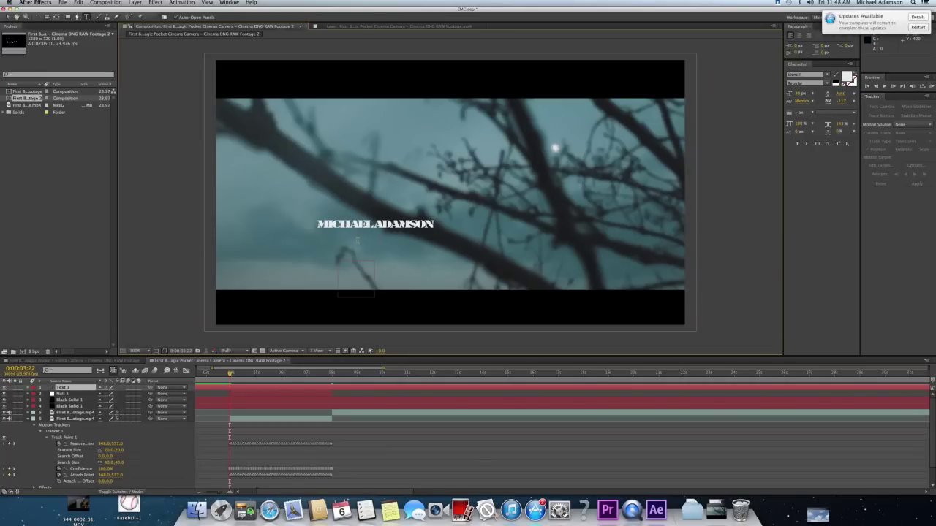
{"action": "key", "text": "Return"}
{"action": "type", "text": "PRESENTS"}
Change the font of the word "presents" to Arial Black
{"action": "key", "text": "shift+Left"}
{"action": "key", "text": "shift+Left"}
{"action": "key", "text": "shift+Left"}
{"action": "key", "text": "shift+Left"}
{"action": "key", "text": "shift+Left"}
{"action": "key", "text": "shift+Left"}
{"action": "key", "text": "shift+Left"}
{"action": "key", "text": "shift+Left"}
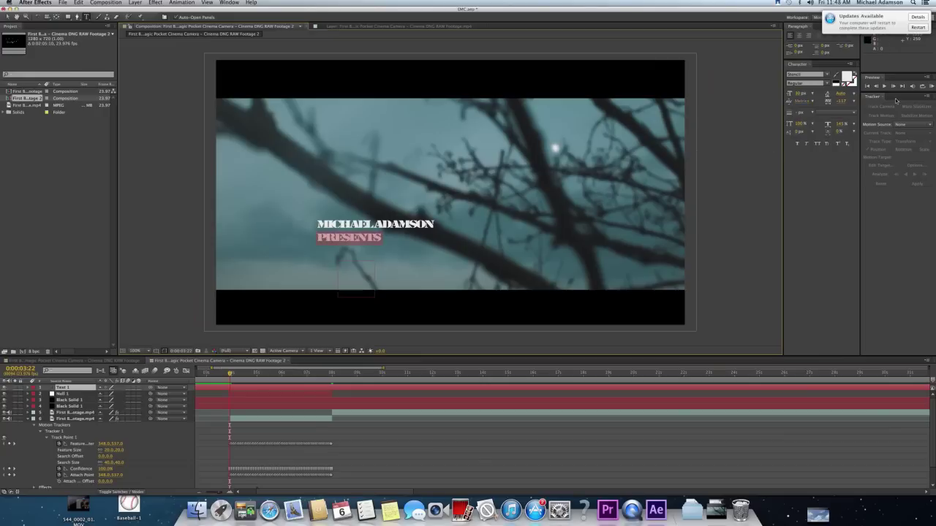
{"action": "left_click", "coordinate": [828, 76]}
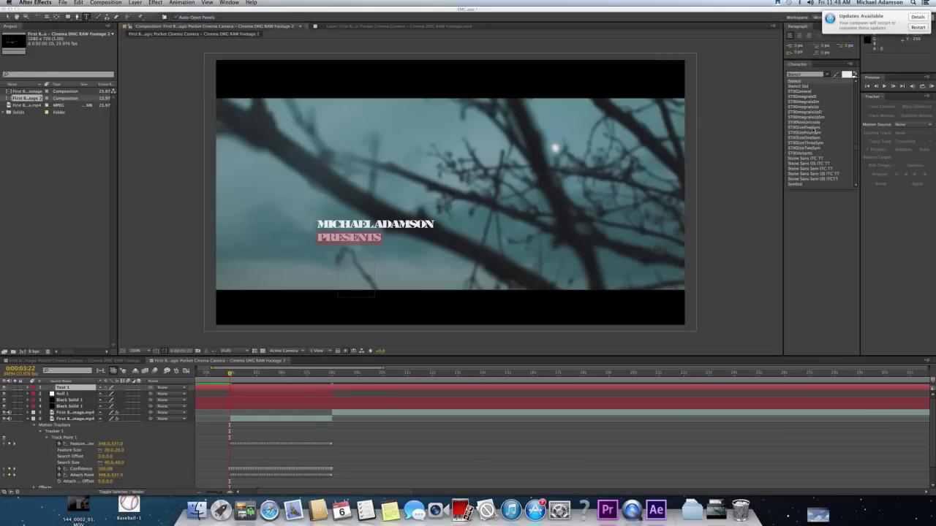
{"action": "left_click_drag", "start_coordinate": [855, 138], "coordinate": [855, 88]}
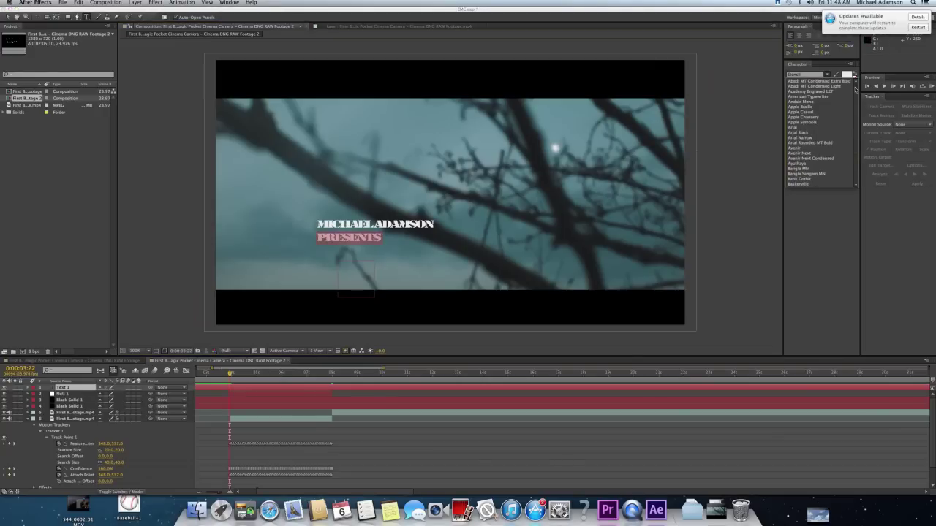
{"action": "left_click", "coordinate": [804, 132]}
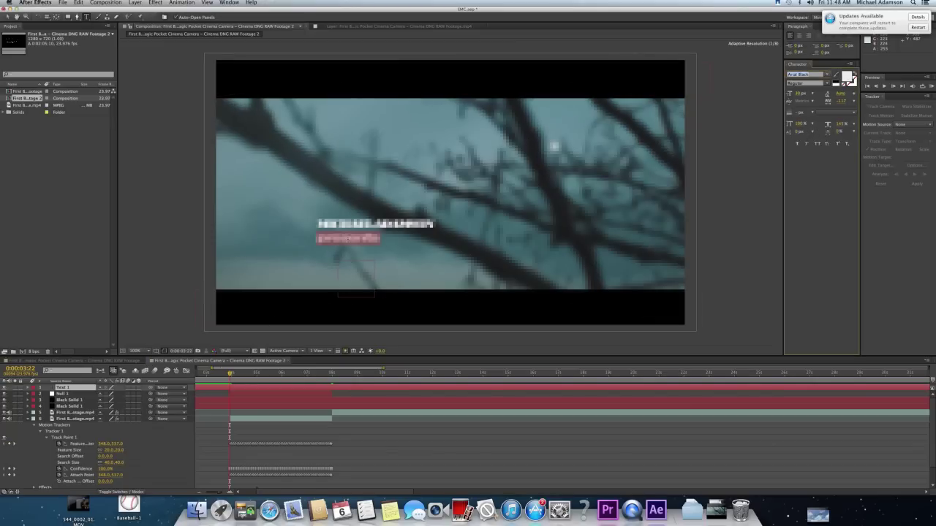
Tighten the character tracking of the word "presents"
{"action": "left_click", "coordinate": [320, 239]}
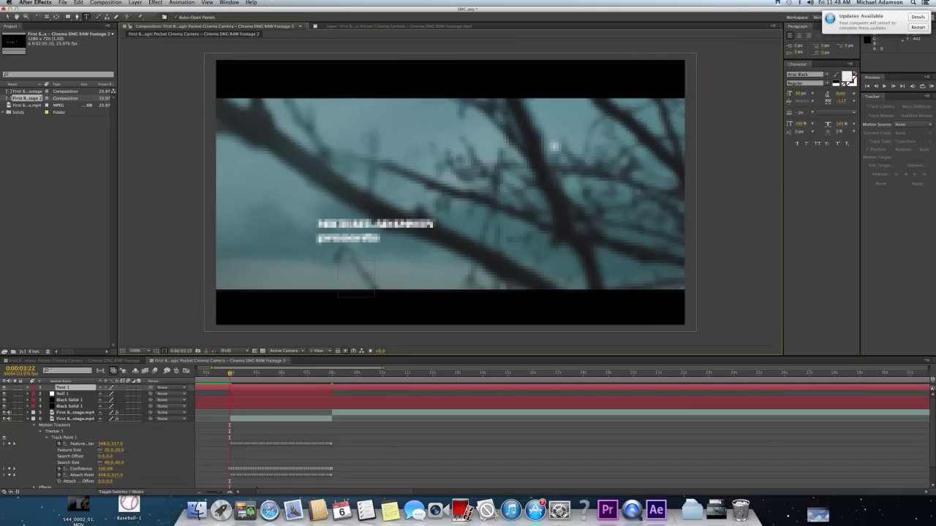
{"action": "left_click_drag", "start_coordinate": [380, 239], "coordinate": [316, 238]}
{"action": "left_click_drag", "start_coordinate": [843, 103], "coordinate": [818, 109]}
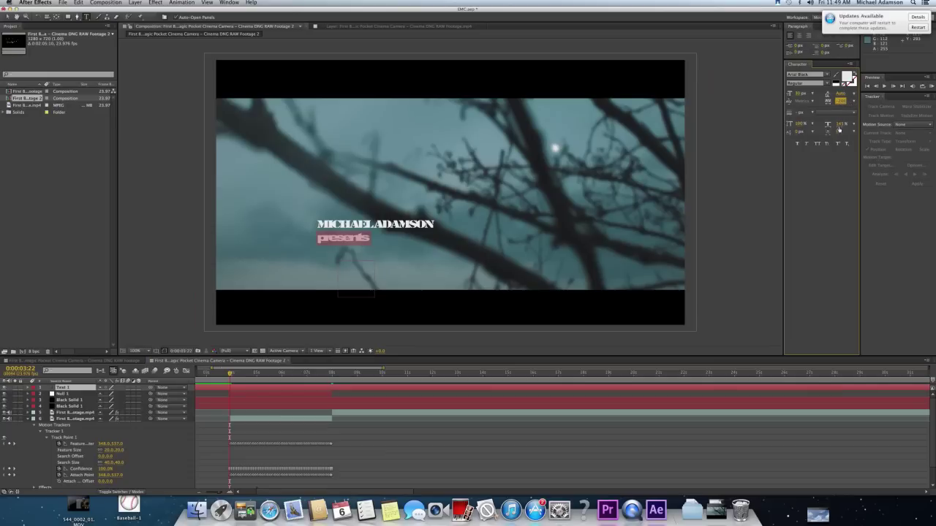
Reset the character formatting of the word "presents" to the defaults
{"action": "left_click", "coordinate": [840, 94]}
{"action": "key", "text": "Return"}
{"action": "left_click", "coordinate": [851, 65]}
{"action": "left_click", "coordinate": [769, 219]}
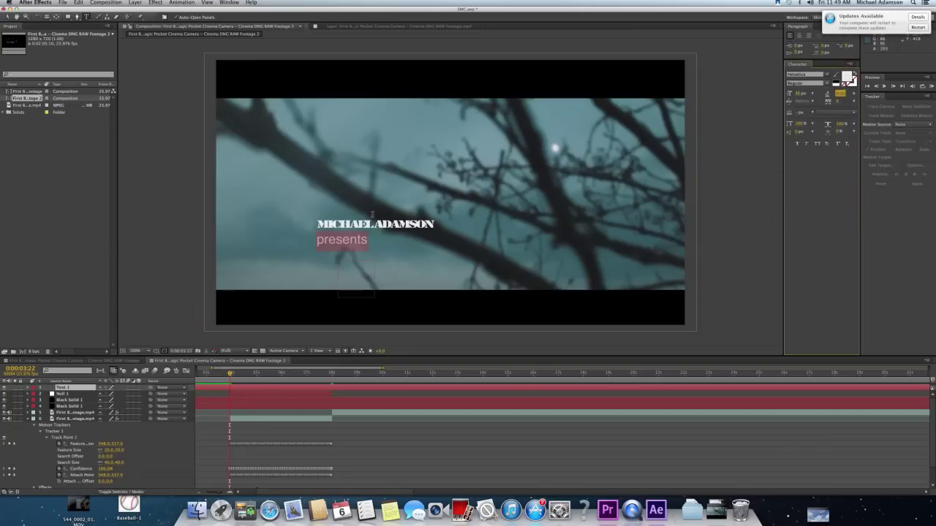
Change the font of the credit's name line to Arial Black
{"action": "left_click", "coordinate": [431, 226]}
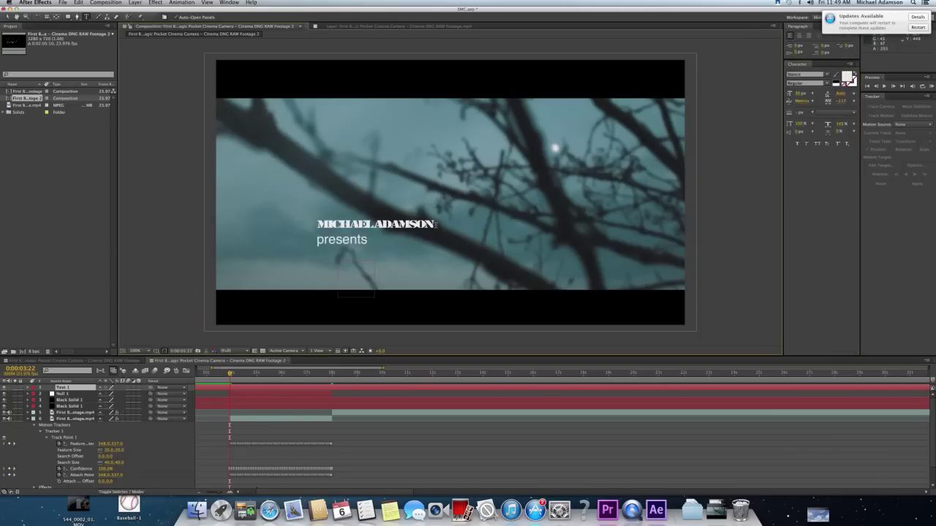
{"action": "left_click_drag", "start_coordinate": [435, 224], "coordinate": [316, 225]}
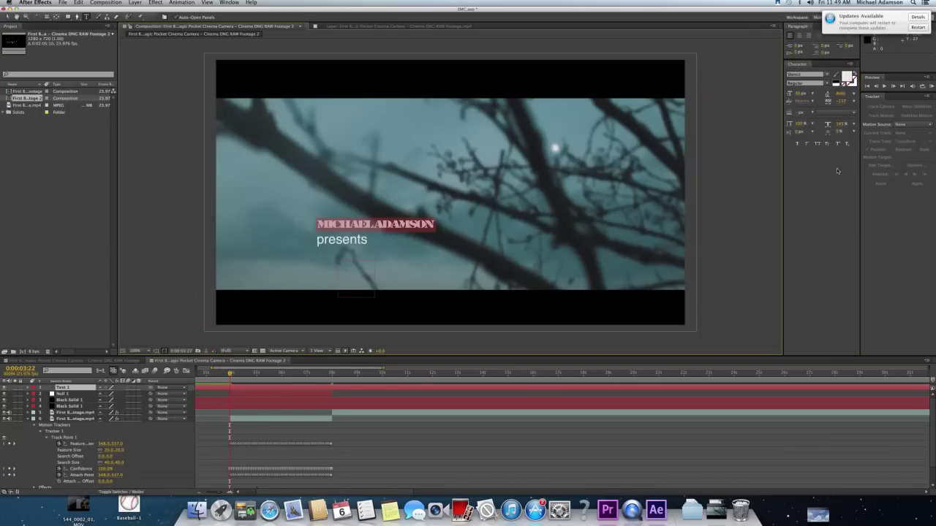
{"action": "left_click", "coordinate": [826, 74]}
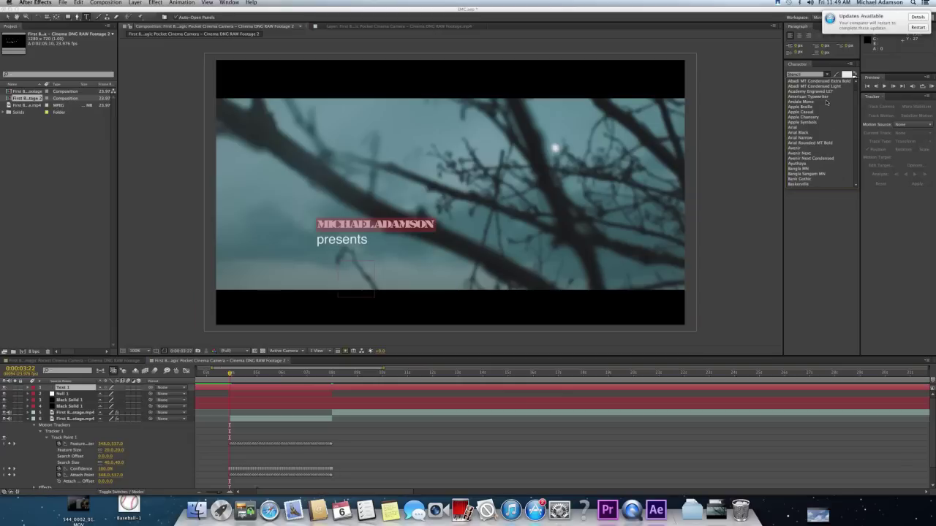
{"action": "left_click", "coordinate": [809, 133]}
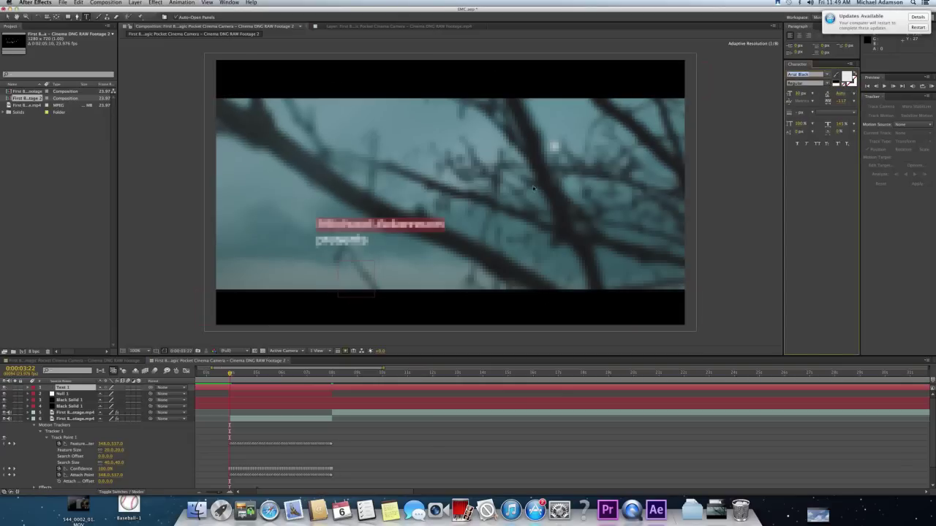
Reset the character formatting of the credit's name line and set its style to Bold
{"action": "left_click", "coordinate": [415, 223]}
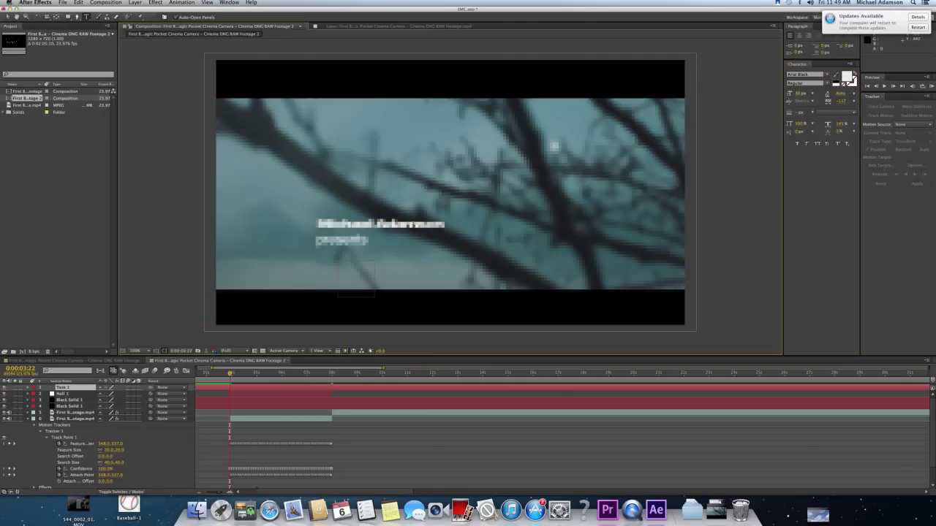
{"action": "double_click", "coordinate": [414, 224]}
{"action": "left_click", "coordinate": [413, 225]}
{"action": "triple_click", "coordinate": [416, 224]}
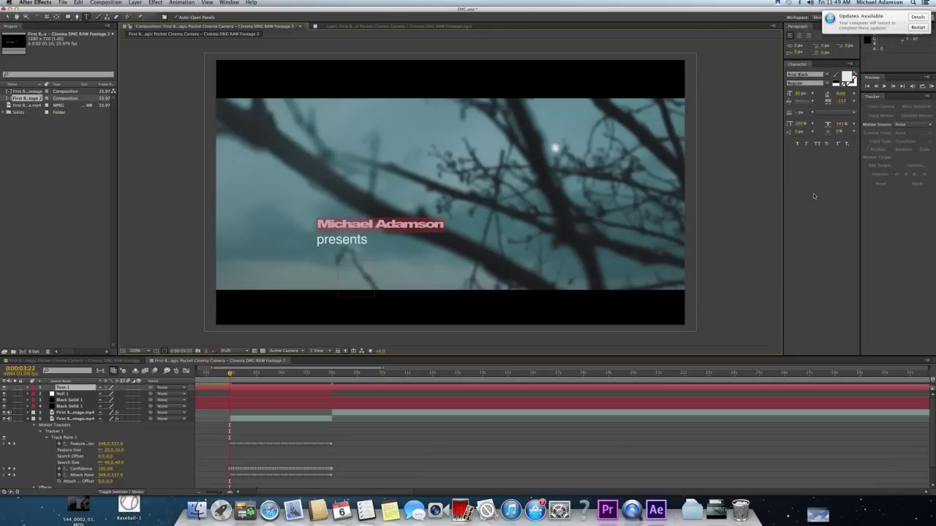
{"action": "left_click", "coordinate": [849, 63]}
{"action": "left_click", "coordinate": [797, 219]}
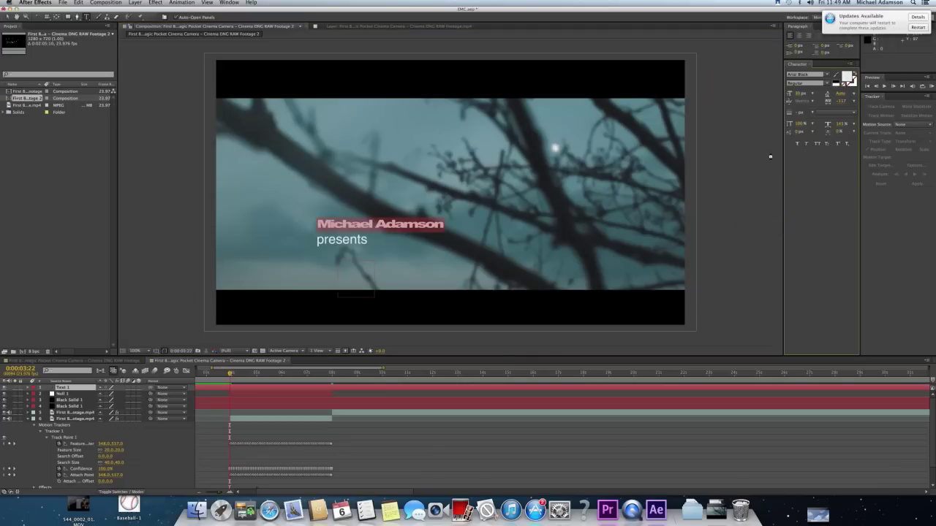
{"action": "left_click", "coordinate": [807, 83]}
{"action": "left_click", "coordinate": [805, 119]}
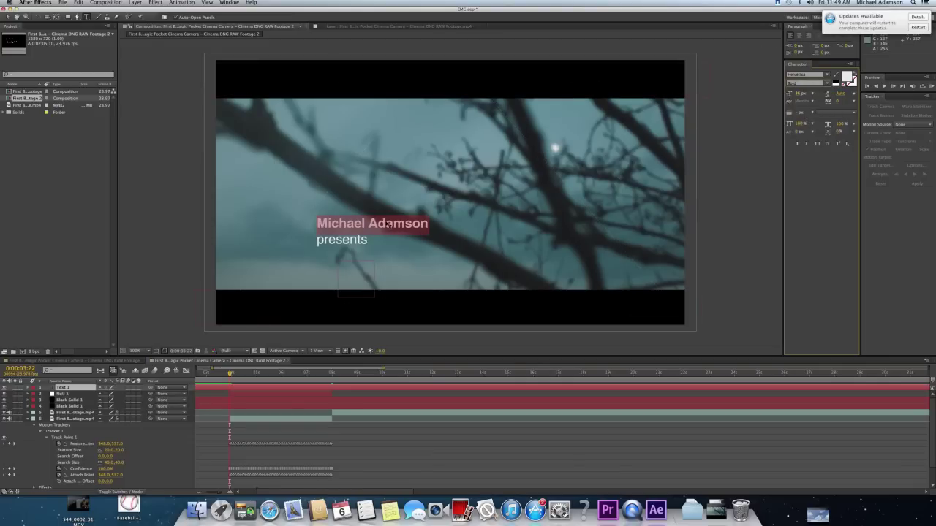
Set the font size of the credit's name line to 26 px
{"action": "left_click", "coordinate": [802, 95]}
{"action": "type", "text": "26"}
{"action": "key", "text": "Return"}
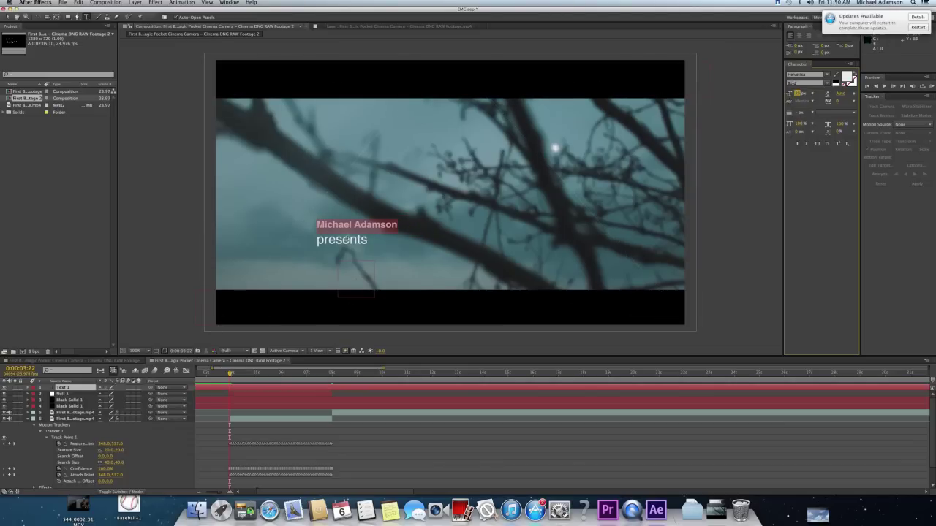
Reduce the font size of the word "presents" to 23 px and finish editing the text
{"action": "double_click", "coordinate": [343, 239]}
{"action": "left_click", "coordinate": [798, 95]}
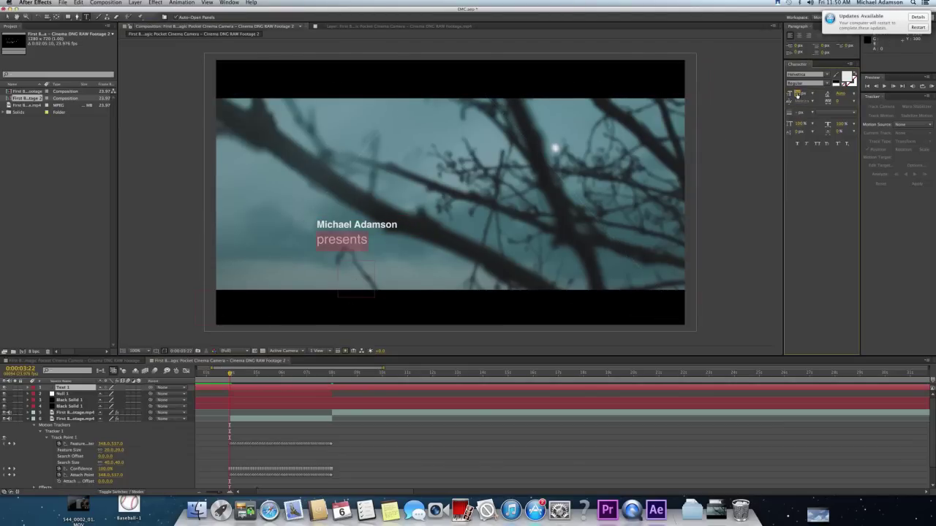
{"action": "type", "text": "1"}
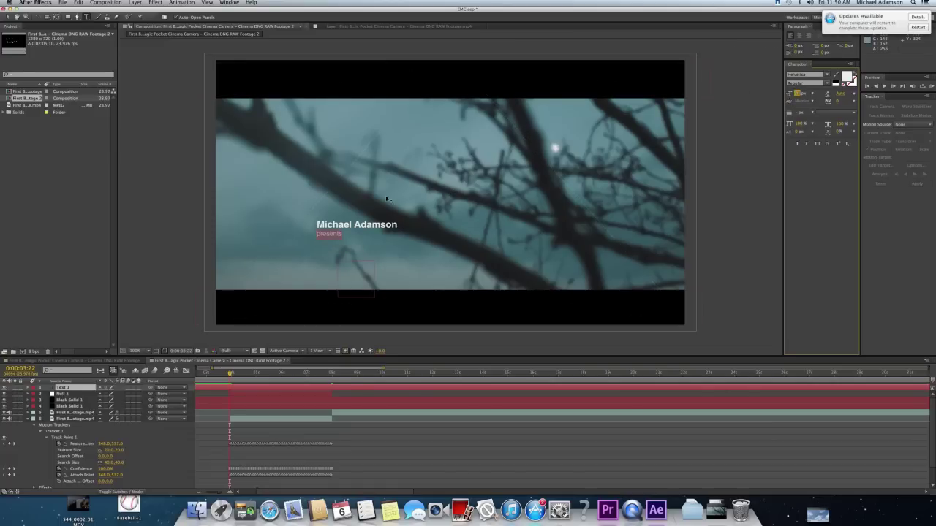
{"action": "left_click_drag", "start_coordinate": [799, 94], "coordinate": [803, 93]}
{"action": "key", "text": "Escape"}
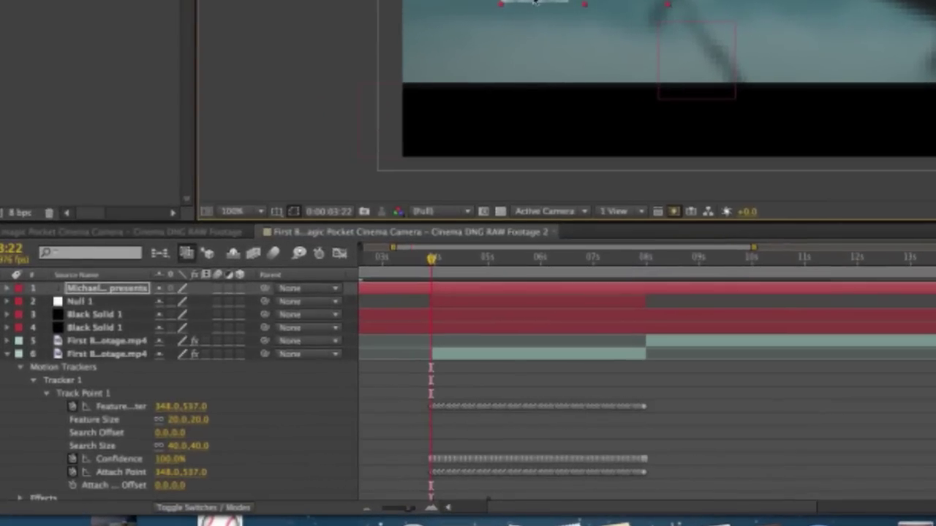
Parent the credit text layer to Null 1, stop the motion preview and collapse the tracked clip's properties
{"action": "left_click_drag", "start_coordinate": [266, 292], "coordinate": [109, 302]}
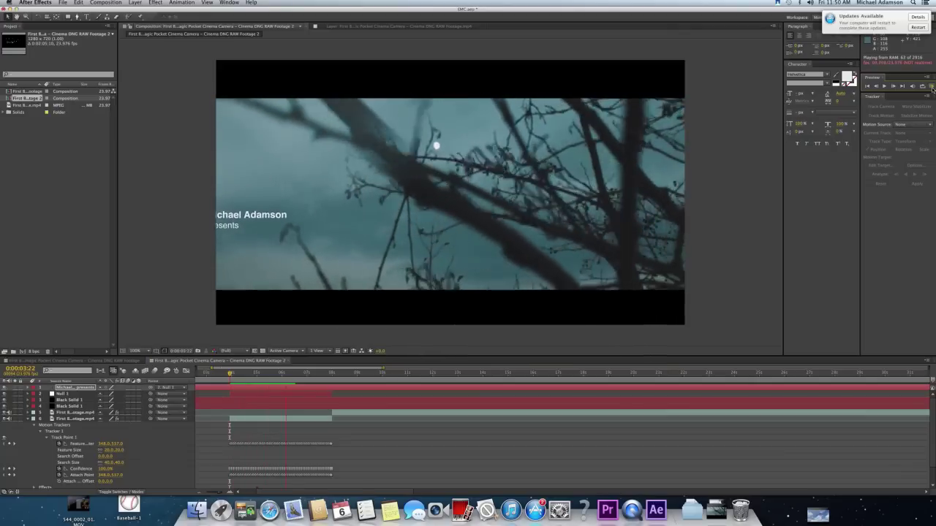
{"action": "key", "text": "space"}
{"action": "left_click", "coordinate": [28, 420]}
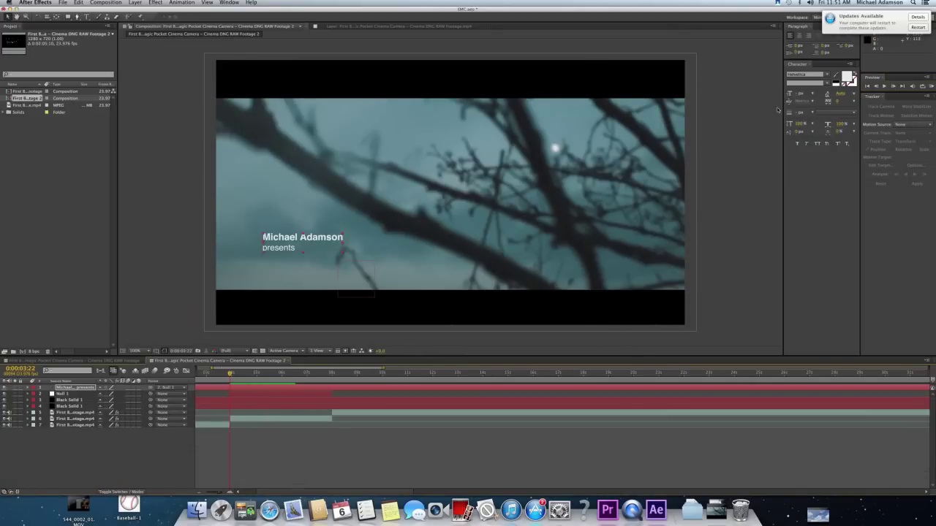
Show the Effects & Presets panel
{"action": "left_click", "coordinate": [229, 3]}
{"action": "left_click", "coordinate": [253, 57]}
{"action": "right_click", "coordinate": [152, 443]}
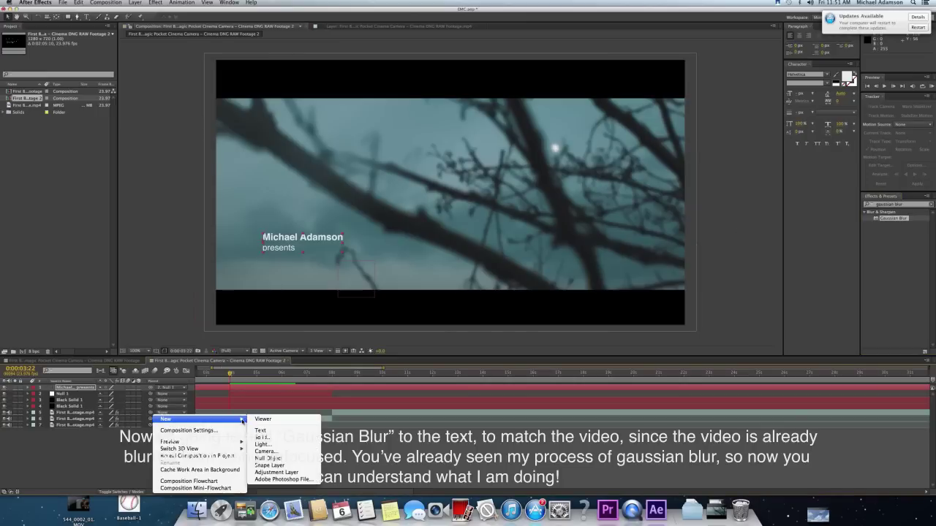
Split the credit text layer at 0:00:03:22 and delete the part before it
{"action": "left_click", "coordinate": [83, 389]}
{"action": "key", "text": "super+shift+d"}
{"action": "left_click", "coordinate": [218, 394]}
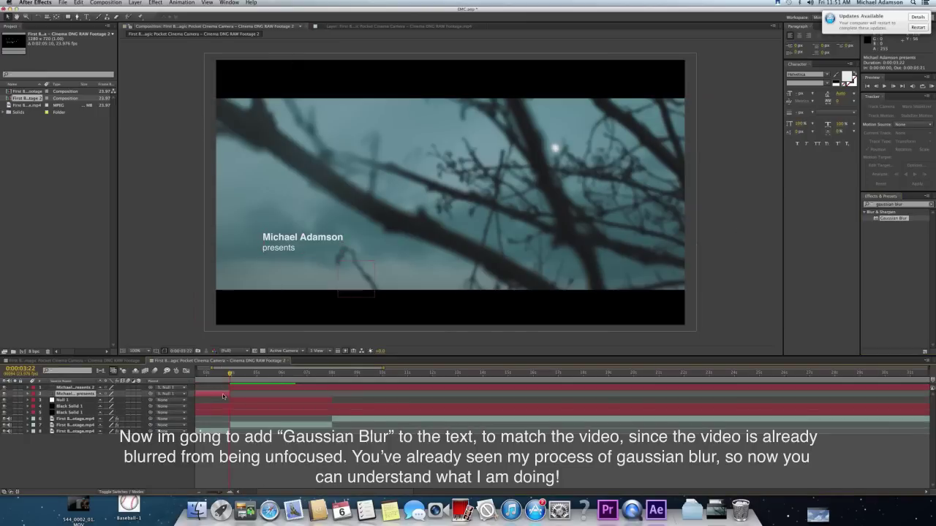
{"action": "key", "text": "Delete"}
End the credit text layer at 0:00:08:00, together with the tracked tree clip
{"action": "left_click", "coordinate": [332, 374]}
{"action": "left_click", "coordinate": [332, 389]}
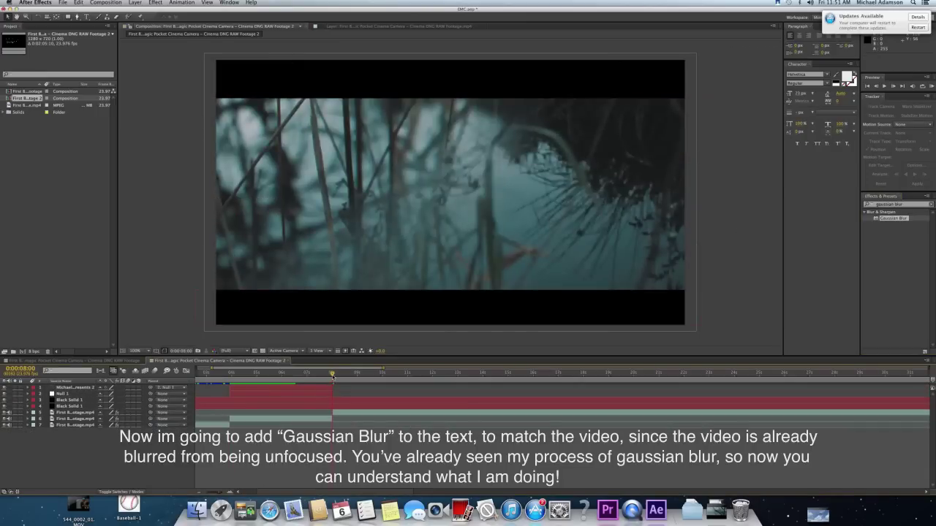
{"action": "left_click", "coordinate": [331, 374]}
{"action": "left_click", "coordinate": [266, 387]}
At 0:00:03:22, apply Gaussian Blur to the credit text layer and raise its blurriness to match the unfocused footage
{"action": "left_click", "coordinate": [229, 373]}
{"action": "left_click", "coordinate": [76, 389]}
{"action": "left_click", "coordinate": [28, 388]}
{"action": "left_click", "coordinate": [28, 388]}
{"action": "left_click_drag", "start_coordinate": [893, 219], "coordinate": [274, 389]}
{"action": "left_click_drag", "start_coordinate": [73, 51], "coordinate": [76, 48]}
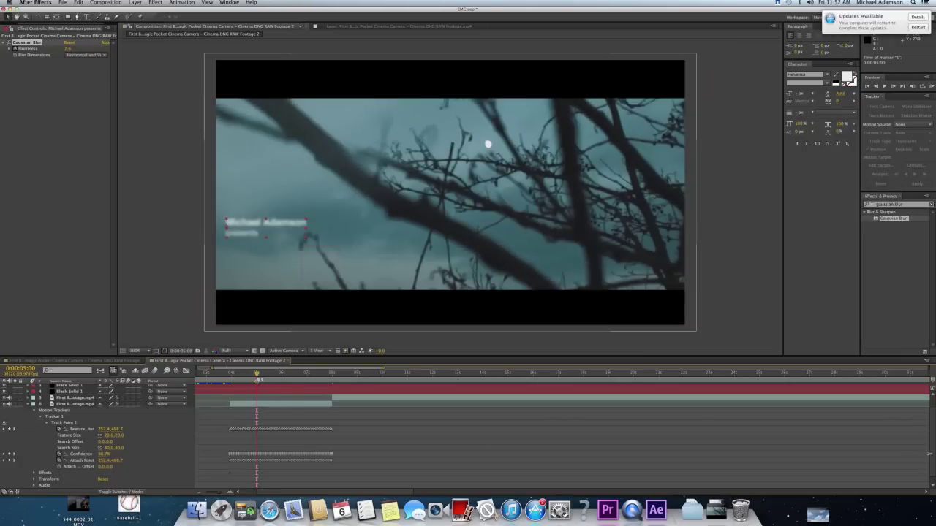
At 0:00:05:00, lower the credit text's Gaussian Blur blurriness until the lettering is sharp
{"action": "left_click_drag", "start_coordinate": [930, 456], "coordinate": [930, 433]}
{"action": "left_click", "coordinate": [28, 388]}
{"action": "left_click", "coordinate": [33, 399]}
{"action": "left_click", "coordinate": [41, 407]}
{"action": "left_click_drag", "start_coordinate": [100, 413], "coordinate": [52, 406]}
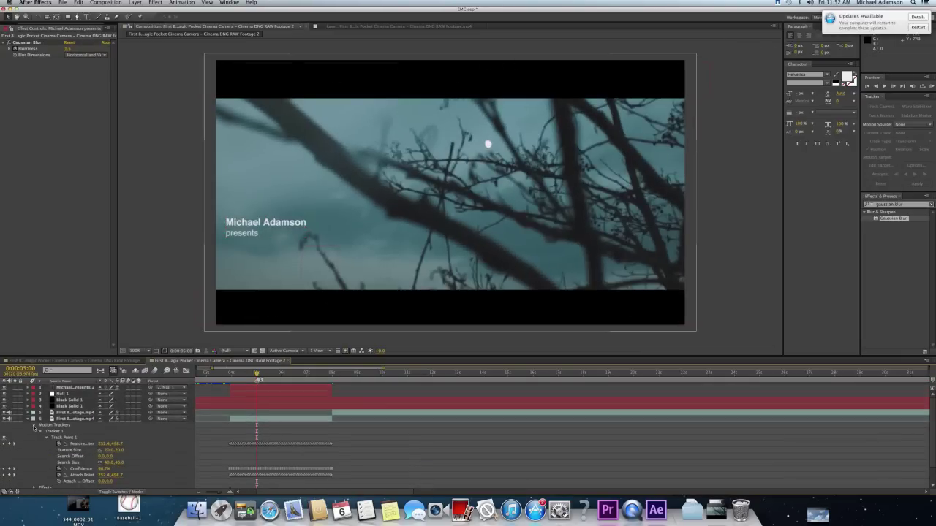
Split the credit text layer shortly before 0:00:07:00 and delete the part after the cut
{"action": "left_click", "coordinate": [28, 419]}
{"action": "left_click_drag", "start_coordinate": [257, 374], "coordinate": [300, 374]}
{"action": "left_click", "coordinate": [296, 389]}
{"action": "key", "text": "super+shift+d"}
{"action": "key", "text": "Delete"}
{"action": "left_click", "coordinate": [295, 388]}
Keyframe the credit text's Gaussian Blur so it stays sharp until shortly before 0:00:06:00 and blurs out at the layer's end
{"action": "left_click", "coordinate": [28, 387]}
{"action": "left_click", "coordinate": [34, 424]}
{"action": "left_click_drag", "start_coordinate": [64, 456], "coordinate": [28, 456]}
{"action": "left_click_drag", "start_coordinate": [300, 373], "coordinate": [274, 374]}
{"action": "left_click_drag", "start_coordinate": [102, 456], "coordinate": [177, 456]}
{"action": "left_click", "coordinate": [10, 413]}
{"action": "left_click_drag", "start_coordinate": [274, 375], "coordinate": [301, 380]}
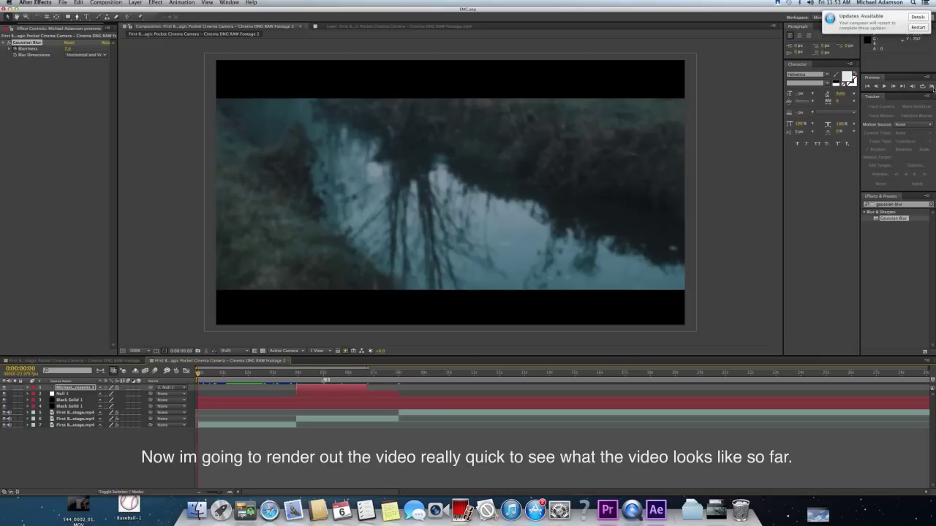
Render a RAM preview of the intro from the start and watch it
{"action": "left_click", "coordinate": [931, 87]}
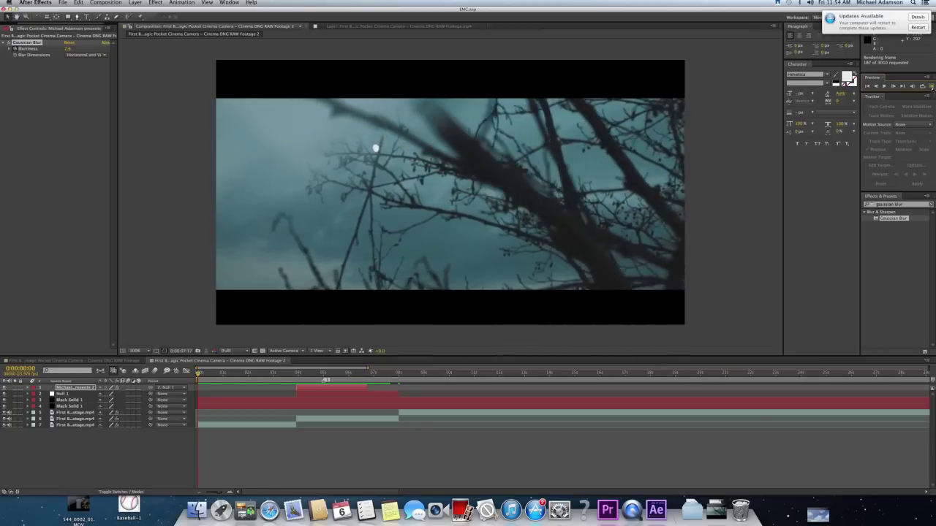
{"action": "left_click", "coordinate": [932, 88]}
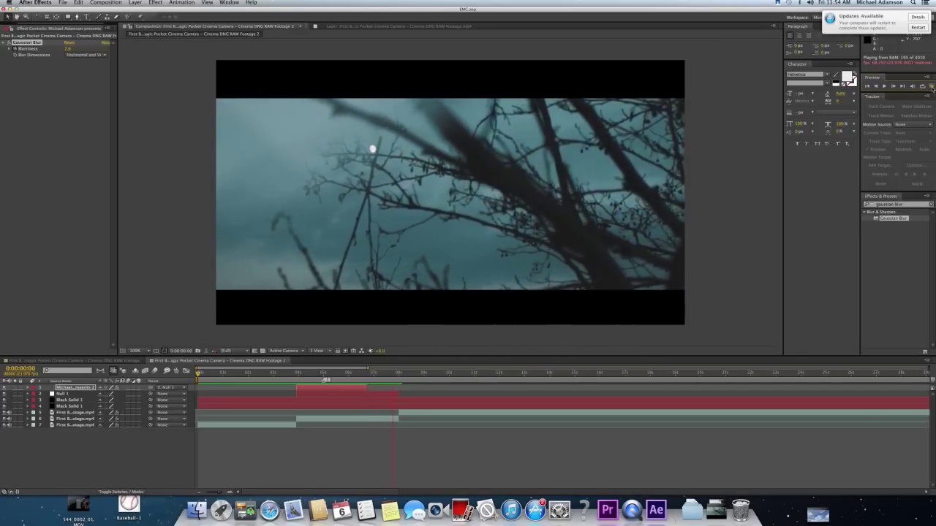
{"action": "key", "text": "space"}
At 0:00:07:01, add a Gaussian Blur blurriness keyframe of 0.0 on the tracked tree clip
{"action": "left_click", "coordinate": [374, 374]}
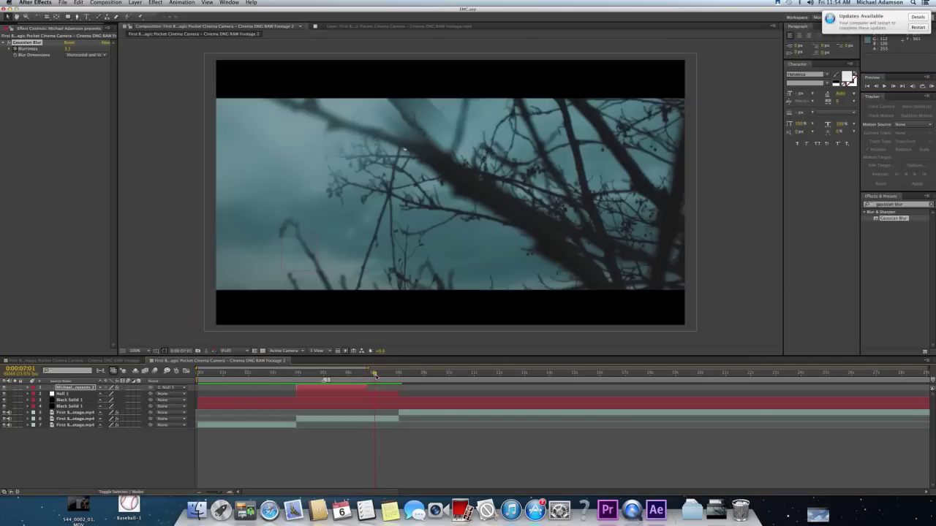
{"action": "left_click", "coordinate": [347, 419]}
{"action": "left_click", "coordinate": [28, 419]}
{"action": "left_click", "coordinate": [34, 431]}
{"action": "left_click", "coordinate": [41, 438]}
{"action": "left_click", "coordinate": [9, 444]}
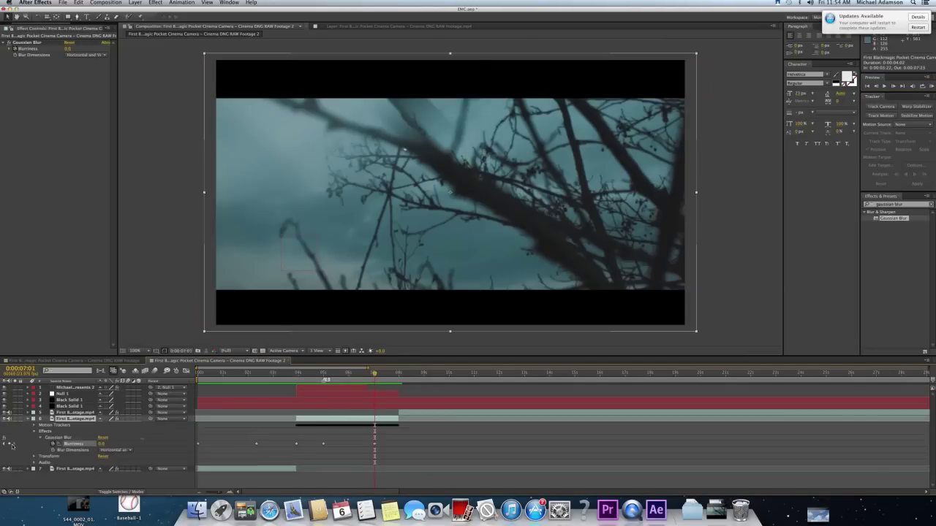
At 0:00:07:23, raise the tree clip's Gaussian Blur blurriness to blur its ending, and save the project
{"action": "left_click", "coordinate": [398, 374]}
{"action": "key", "text": "Page_Up"}
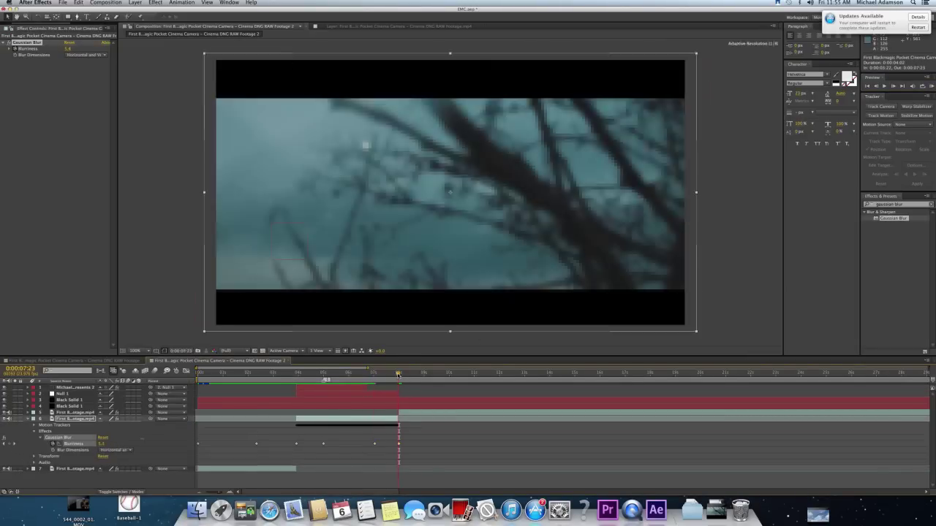
{"action": "key", "text": "Page_Down"}
{"action": "left_click", "coordinate": [28, 419]}
{"action": "key", "text": "super+s"}
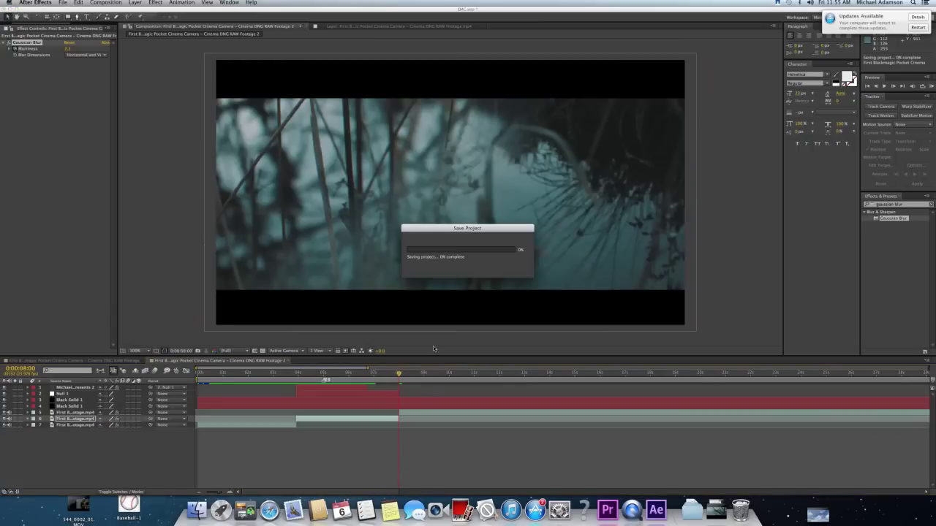
Render a RAM preview of the next clip from 0:00:08:00 and watch it
{"action": "key", "text": "space"}
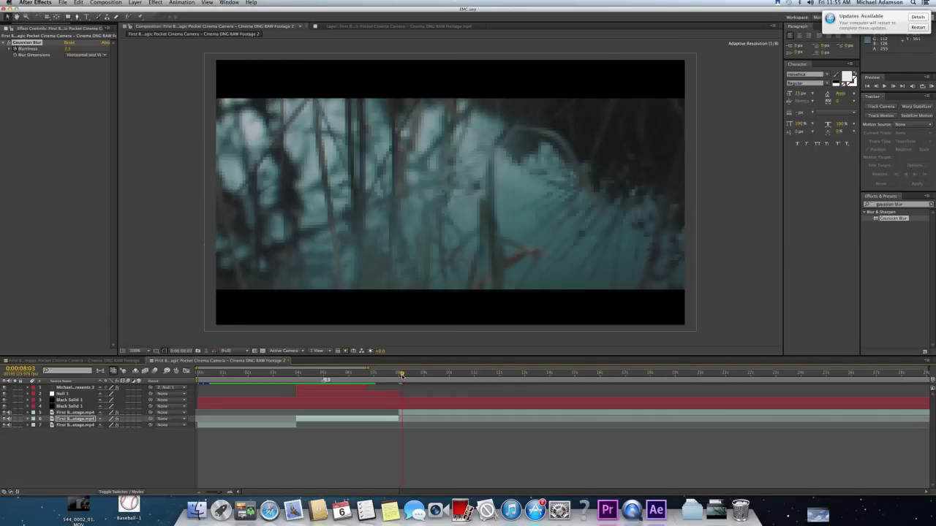
{"action": "left_click", "coordinate": [931, 86]}
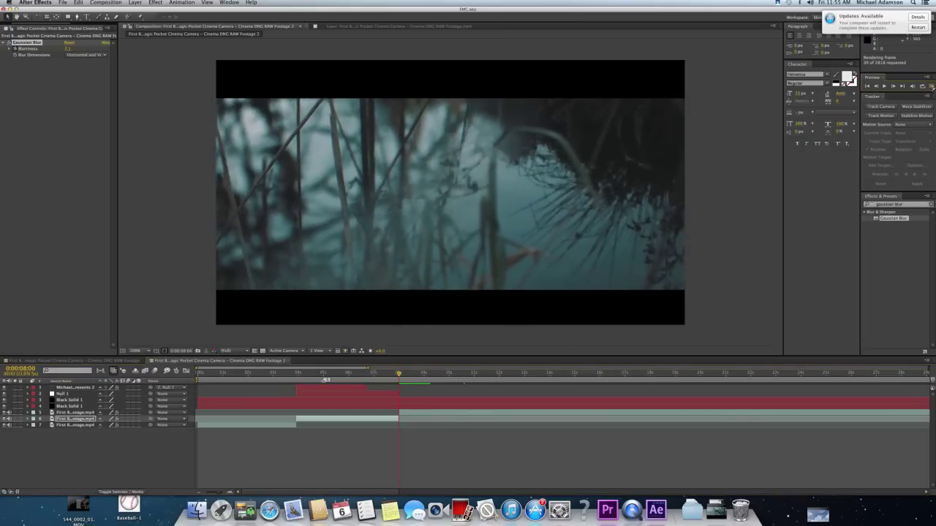
{"action": "key", "text": "space"}
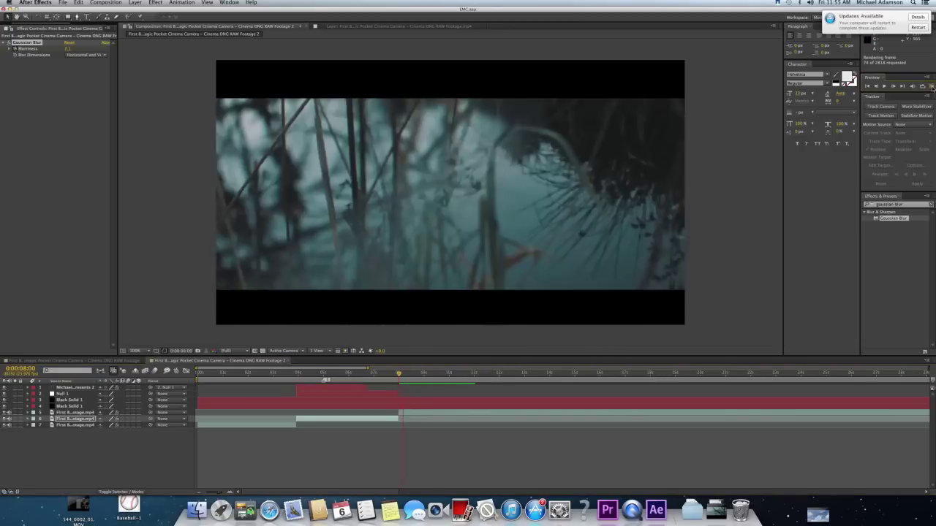
{"action": "key", "text": "space"}
Split the clip that starts at 0:00:08:00 at 0:00:10:21, where the grass shot begins
{"action": "left_click", "coordinate": [427, 413]}
{"action": "left_click_drag", "start_coordinate": [468, 373], "coordinate": [470, 374]}
{"action": "left_click", "coordinate": [893, 86]}
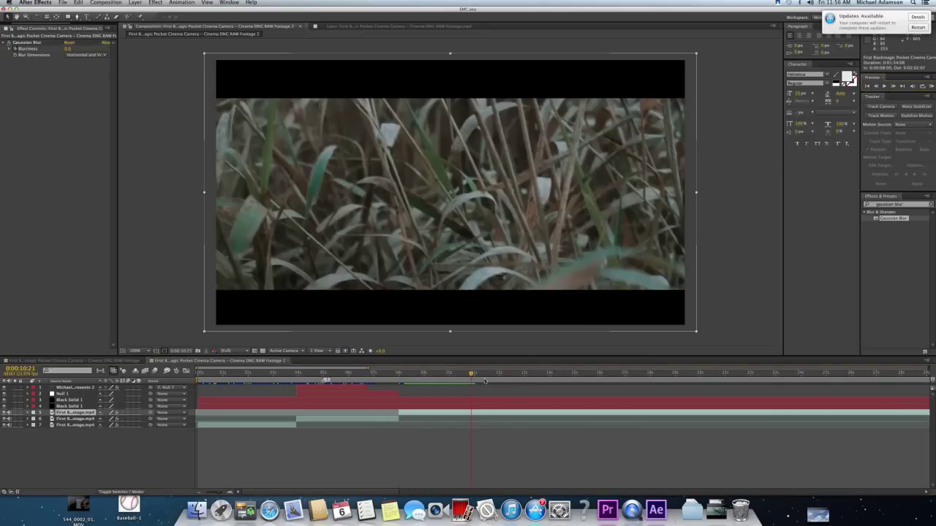
{"action": "key", "text": "super+shift+d"}
Go to the start of the reed clip at 0:00:08:00 and add Gaussian Blur to the upper black bar's solid
{"action": "left_click", "coordinate": [443, 419]}
{"action": "key", "text": "i"}
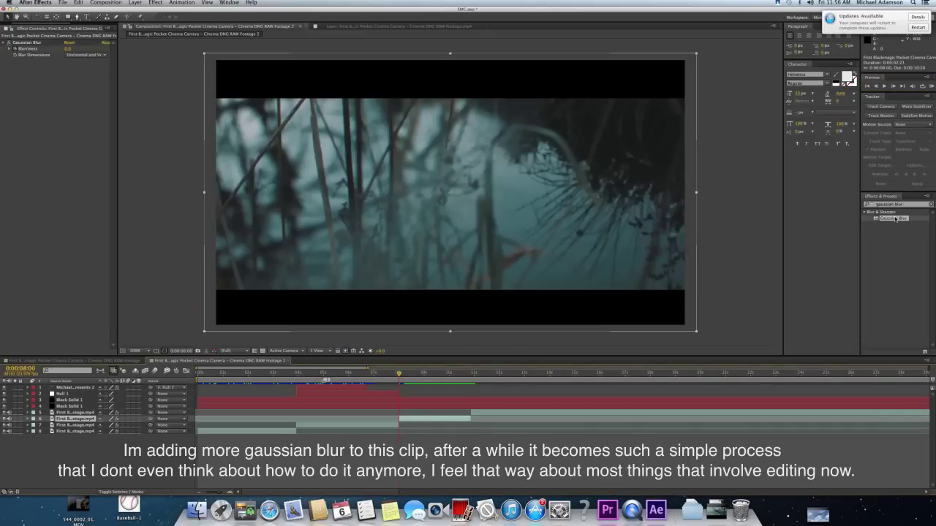
{"action": "left_click_drag", "start_coordinate": [805, 250], "coordinate": [81, 400]}
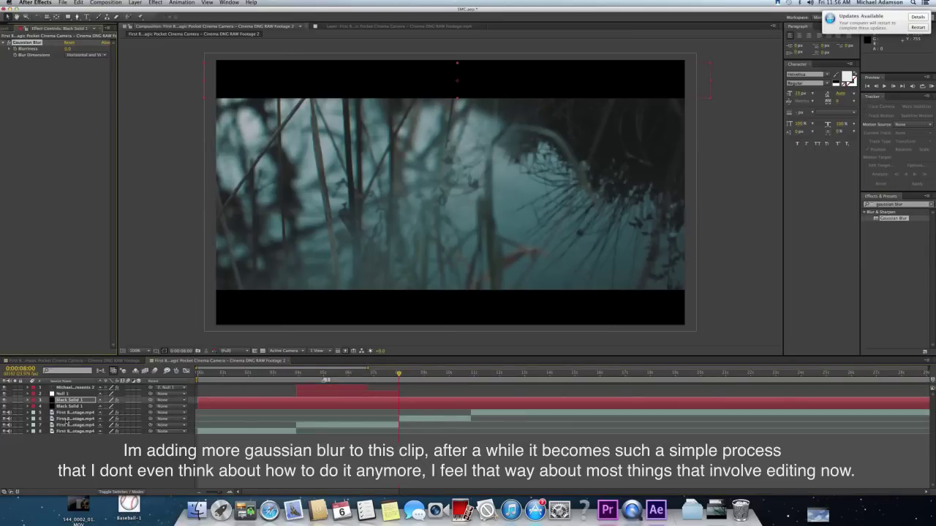
Keyframe the reed clip's Gaussian Blur blurriness, raising it at 0:00:08:00 and setting it to 0.0 at 0:00:09:00
{"action": "left_click", "coordinate": [68, 420]}
{"action": "left_click", "coordinate": [28, 419]}
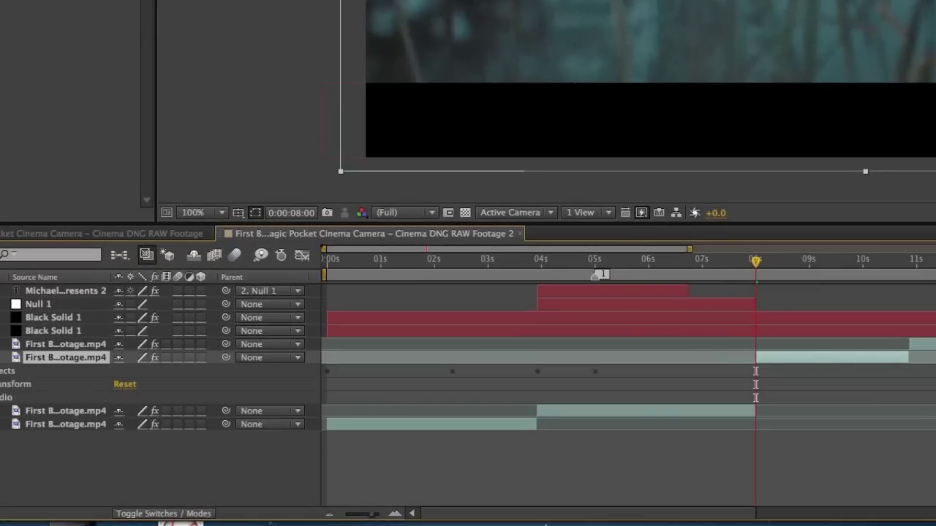
{"action": "left_click", "coordinate": [0, 371]}
{"action": "left_click", "coordinate": [0, 385]}
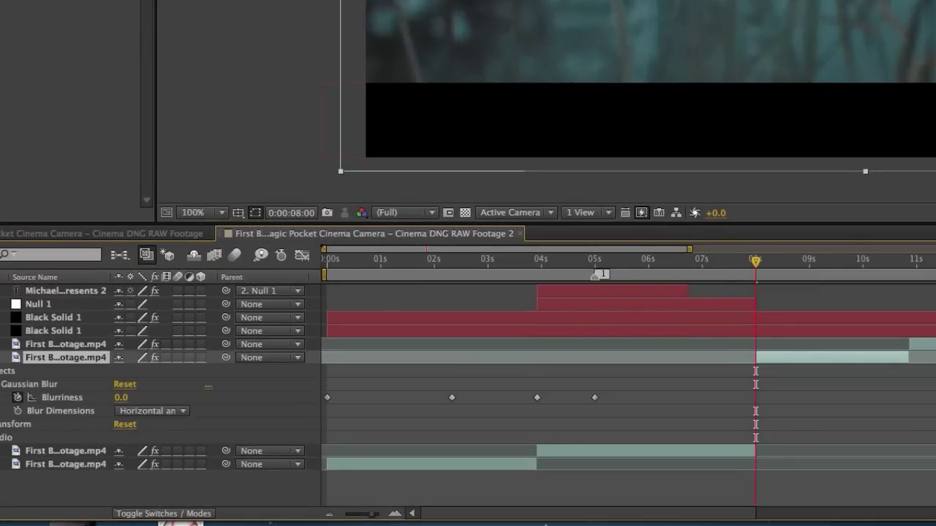
{"action": "left_click", "coordinate": [0, 398]}
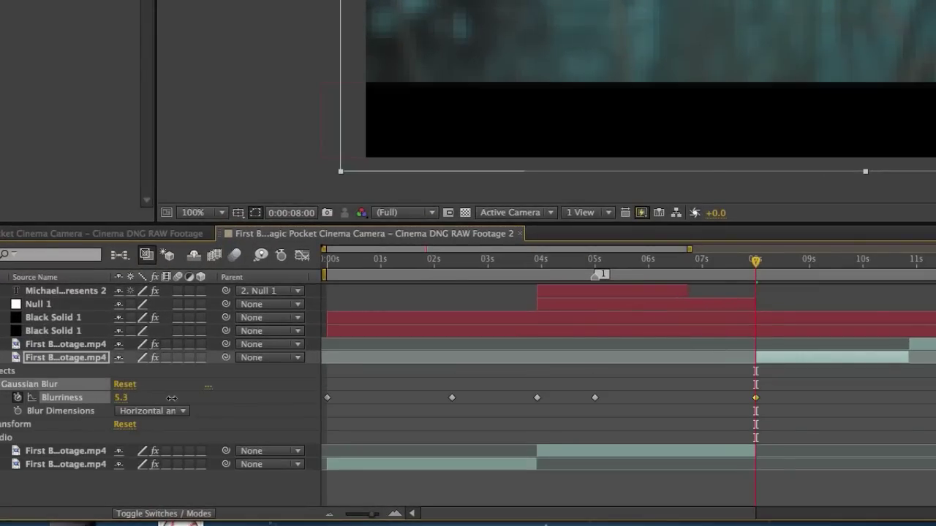
{"action": "left_click", "coordinate": [809, 263]}
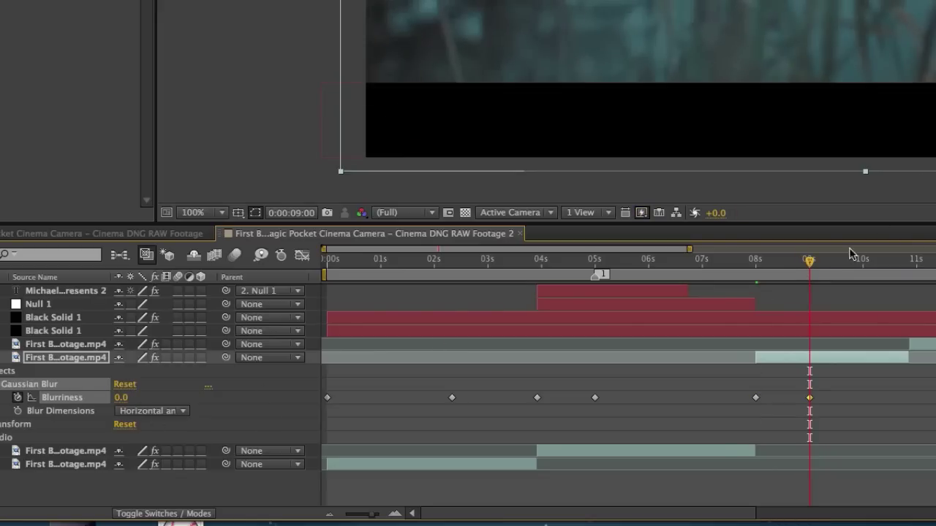
Keyframe the reed clip's blurriness at 0.0 at 0:00:10:03 and raise it at 0:00:10:21 to blur the clip's ending
{"action": "left_click_drag", "start_coordinate": [809, 263], "coordinate": [865, 273]}
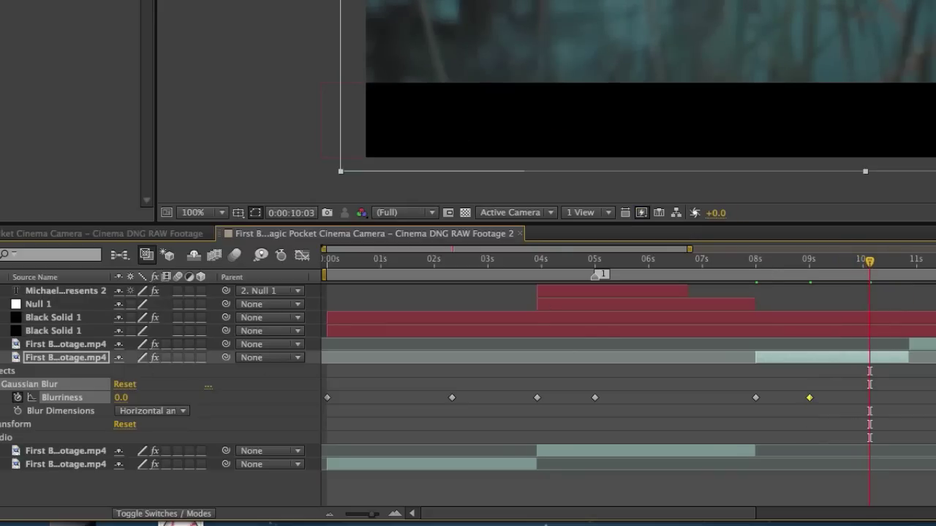
{"action": "left_click_drag", "start_coordinate": [896, 269], "coordinate": [910, 270]}
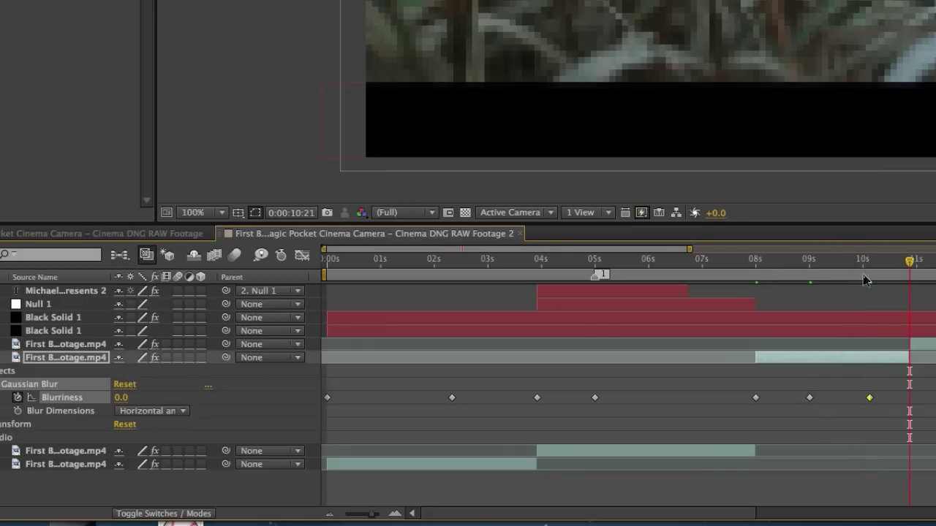
{"action": "left_click_drag", "start_coordinate": [123, 399], "coordinate": [149, 417]}
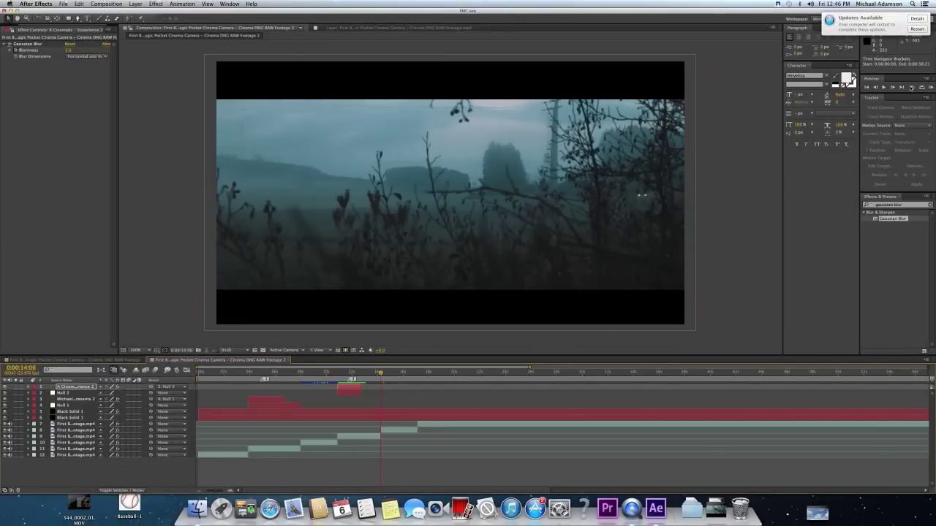
Preview the shot from 0:00:14:06 and split the last footage clip at 0:00:19:20, where the branch shot begins
{"action": "left_click", "coordinate": [929, 87]}
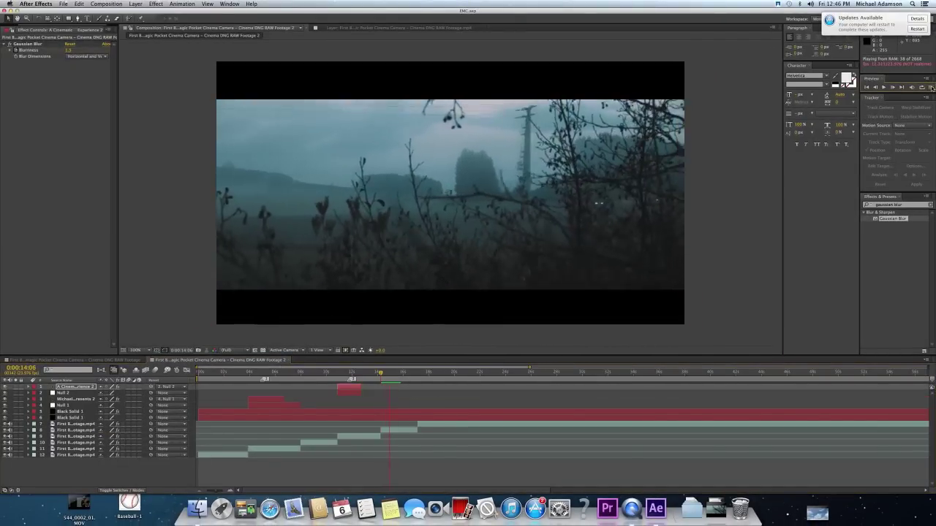
{"action": "key", "text": "space"}
{"action": "left_click_drag", "start_coordinate": [401, 376], "coordinate": [451, 374]}
{"action": "left_click", "coordinate": [421, 424]}
{"action": "left_click", "coordinate": [894, 88]}
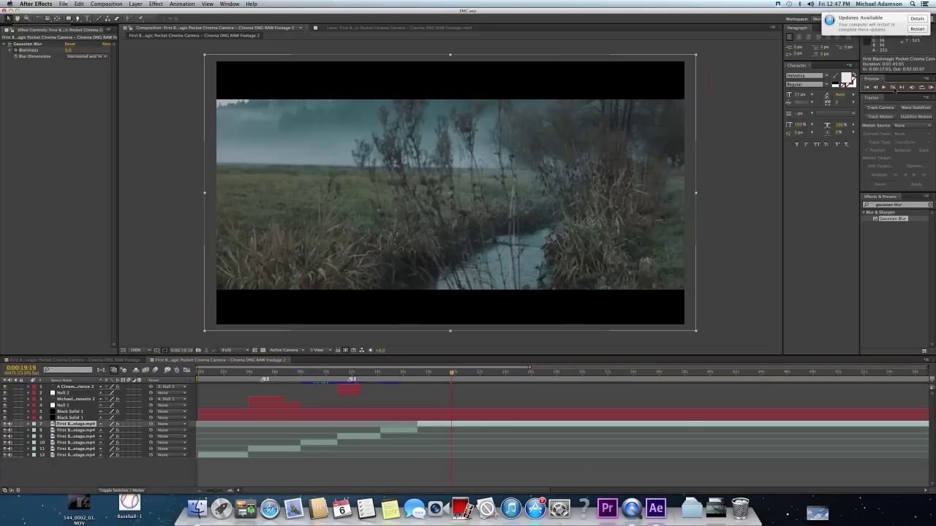
{"action": "left_click", "coordinate": [893, 88]}
{"action": "key", "text": "super+shift+d"}
Go to the start of the stream clip at 0:00:17:03 and apply the CC Rainfall effect to it
{"action": "left_click", "coordinate": [429, 430]}
{"action": "left_click", "coordinate": [418, 375]}
{"action": "left_click_drag", "start_coordinate": [418, 375], "coordinate": [418, 376]}
{"action": "left_click", "coordinate": [907, 206]}
{"action": "type", "text": "rain"}
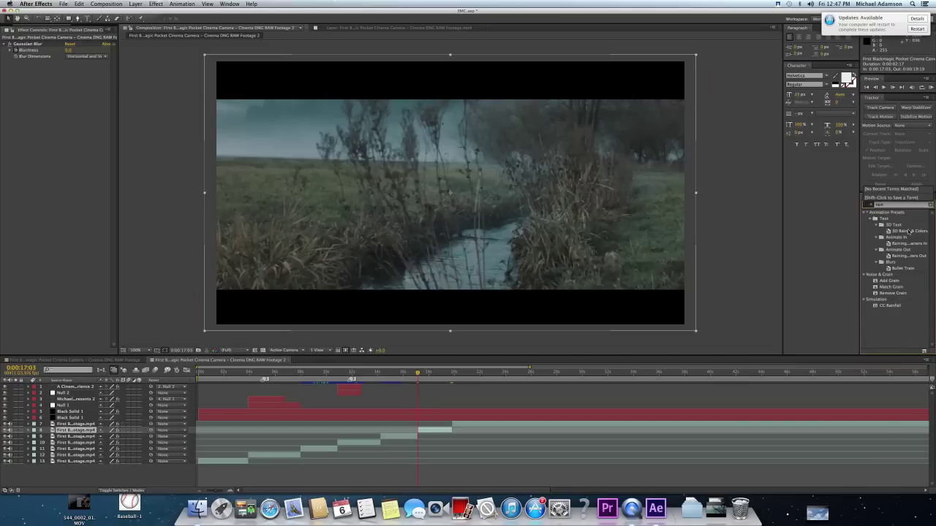
{"action": "left_click_drag", "start_coordinate": [508, 407], "coordinate": [429, 431]}
Set CC Rainfall's Drops to 1200 and Wind to 450, and render a RAM preview of the rain
{"action": "left_click_drag", "start_coordinate": [71, 71], "coordinate": [60, 73]}
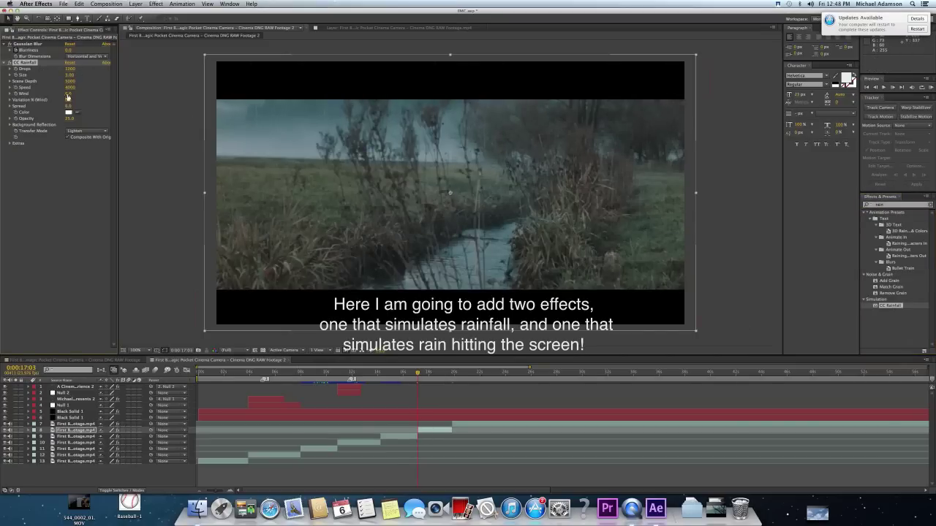
{"action": "left_click_drag", "start_coordinate": [69, 93], "coordinate": [83, 94]}
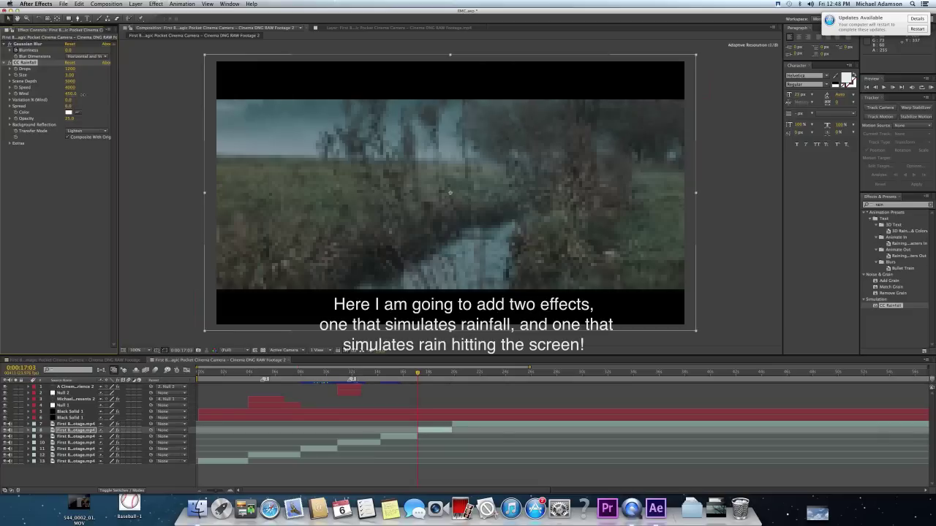
{"action": "left_click", "coordinate": [930, 88]}
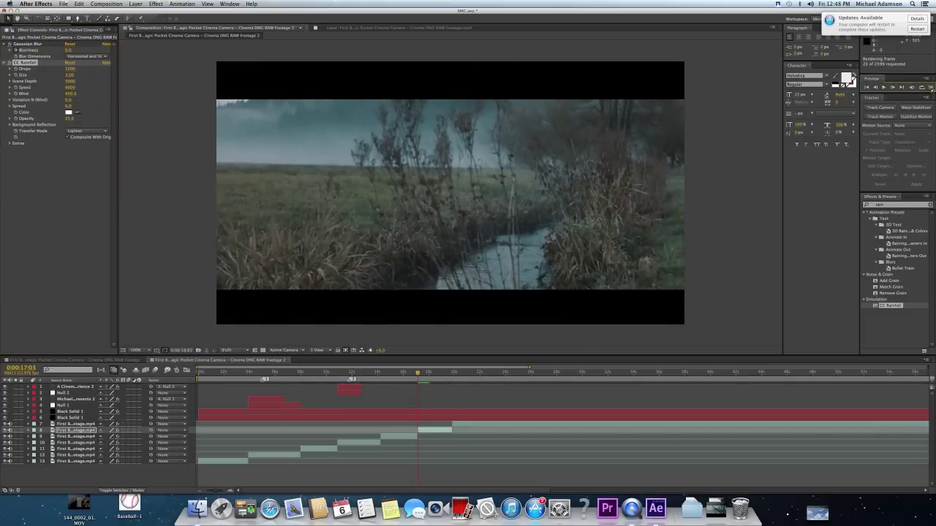
{"action": "key", "text": "space"}
{"action": "key", "text": "space"}
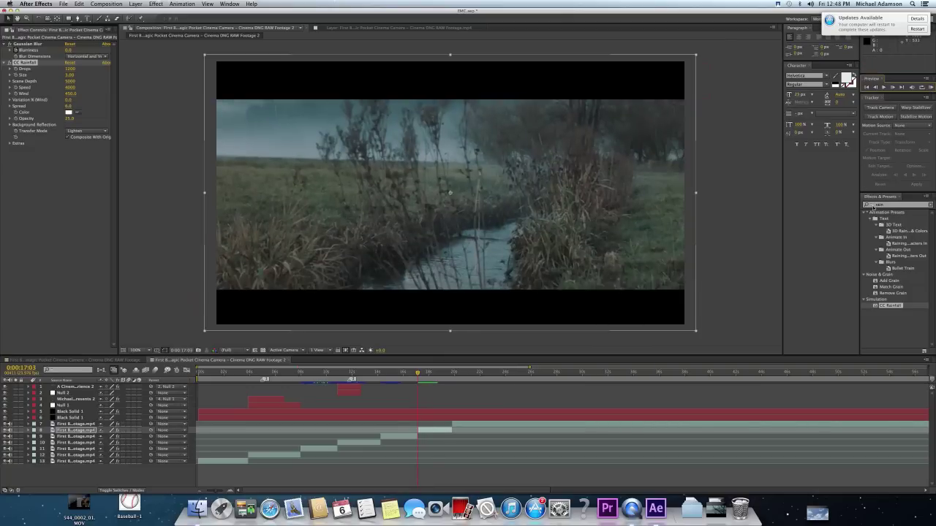
Try the CC Mr. Mercury effect directly on the stream clip
{"action": "left_click", "coordinate": [887, 206]}
{"action": "type", "text": "merc"}
{"action": "left_click_drag", "start_coordinate": [893, 218], "coordinate": [427, 432]}
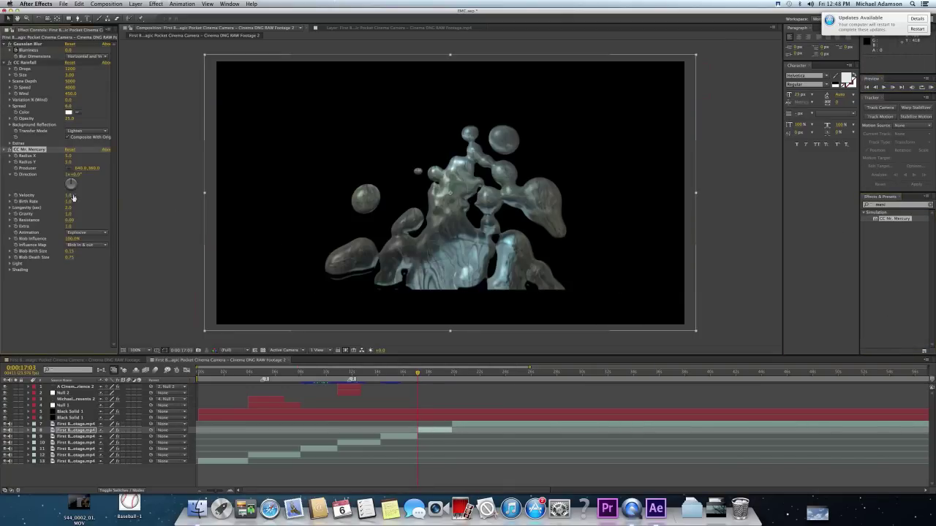
{"action": "key", "text": "Delete"}
Add an adjustment layer and trim its start to 0:00:17:03, where the stream clip begins
{"action": "right_click", "coordinate": [175, 476]}
{"action": "mouse_move", "coordinate": [219, 417]}
{"action": "left_click", "coordinate": [291, 469]}
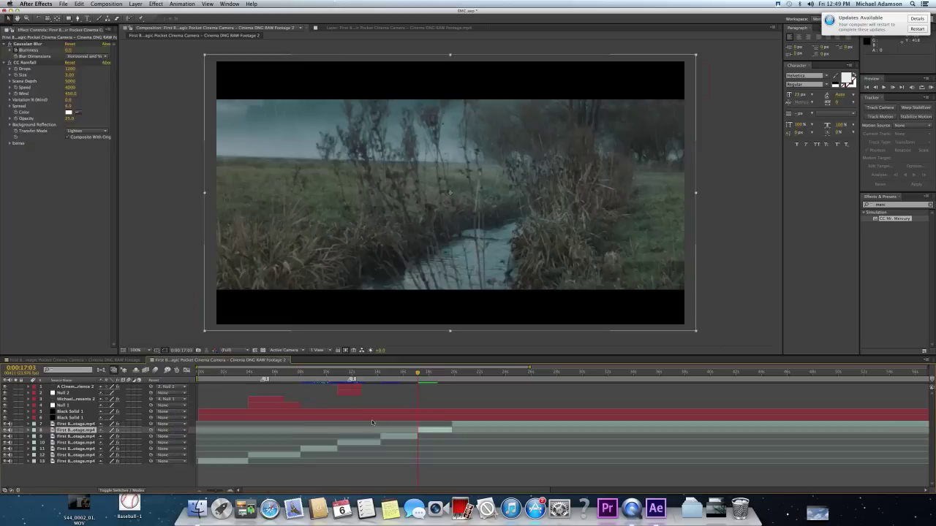
{"action": "key", "text": "super+shift+d"}
{"action": "left_click", "coordinate": [402, 393]}
{"action": "key", "text": "Delete"}
Trim the adjustment layer's end to 0:00:19:20 so that it spans only the stream clip
{"action": "left_click_drag", "start_coordinate": [418, 372], "coordinate": [451, 373]}
{"action": "left_click", "coordinate": [497, 387]}
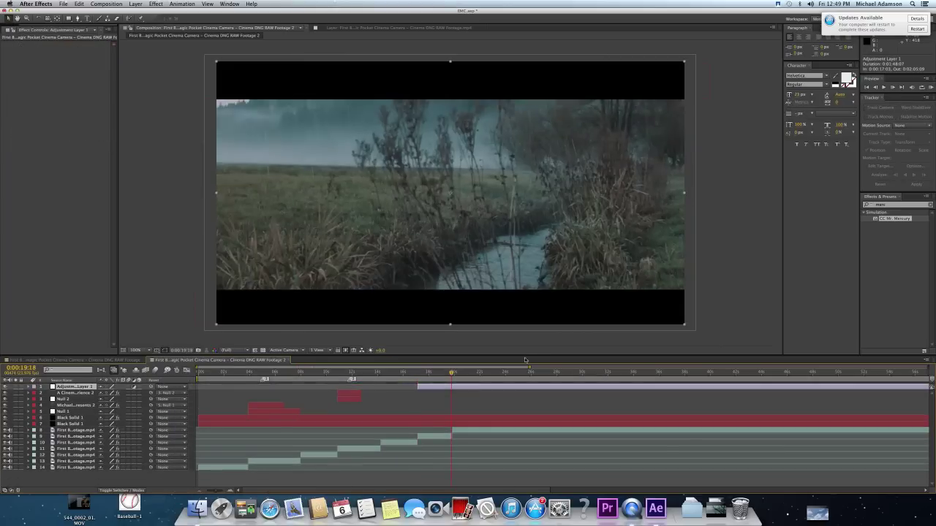
{"action": "double_click", "coordinate": [894, 87]}
{"action": "key", "text": "super+shift+d"}
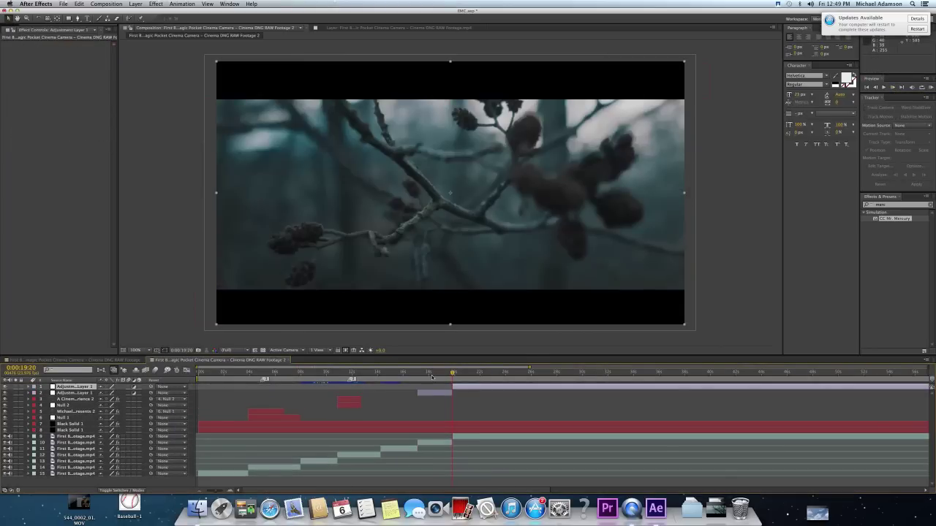
{"action": "key", "text": "Delete"}
Go to 0:00:18:13 and apply CC Mr. Mercury to the adjustment layer
{"action": "left_click", "coordinate": [435, 373]}
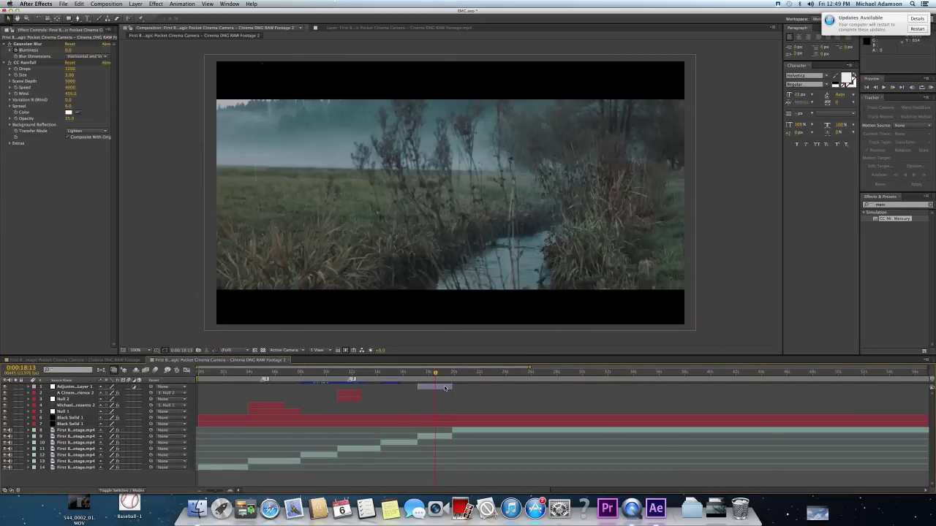
{"action": "left_click", "coordinate": [929, 212]}
{"action": "left_click_drag", "start_coordinate": [441, 388], "coordinate": [441, 388]}
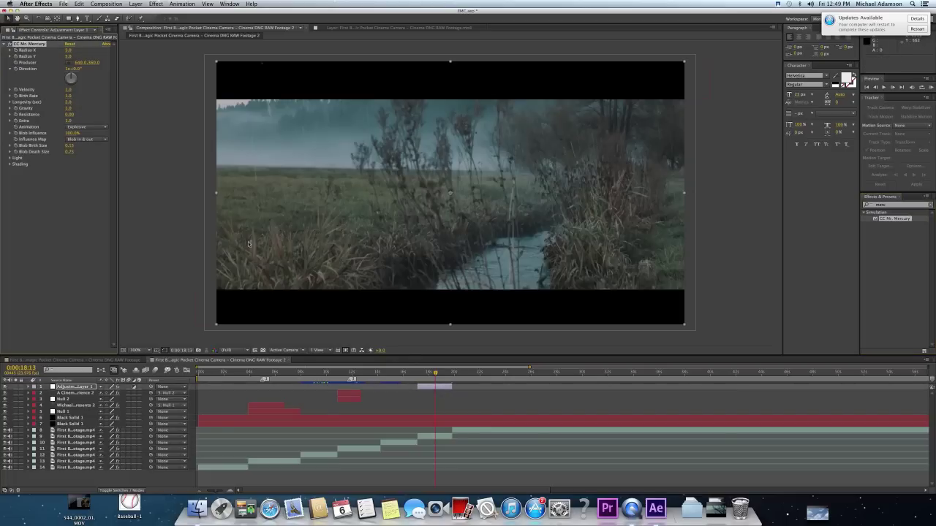
{"action": "left_click", "coordinate": [86, 128]}
{"action": "left_click", "coordinate": [436, 437]}
{"action": "left_click", "coordinate": [435, 387]}
Set CC Mr. Mercury's Radius X to 0.0, Blob Influence to 57% and Influence Map to Blob in, and show its light settings
{"action": "left_click_drag", "start_coordinate": [71, 51], "coordinate": [53, 51]}
{"action": "left_click_drag", "start_coordinate": [71, 134], "coordinate": [48, 134]}
{"action": "left_click", "coordinate": [86, 127]}
{"action": "left_click", "coordinate": [87, 140]}
{"action": "left_click", "coordinate": [81, 153]}
{"action": "left_click", "coordinate": [10, 158]}
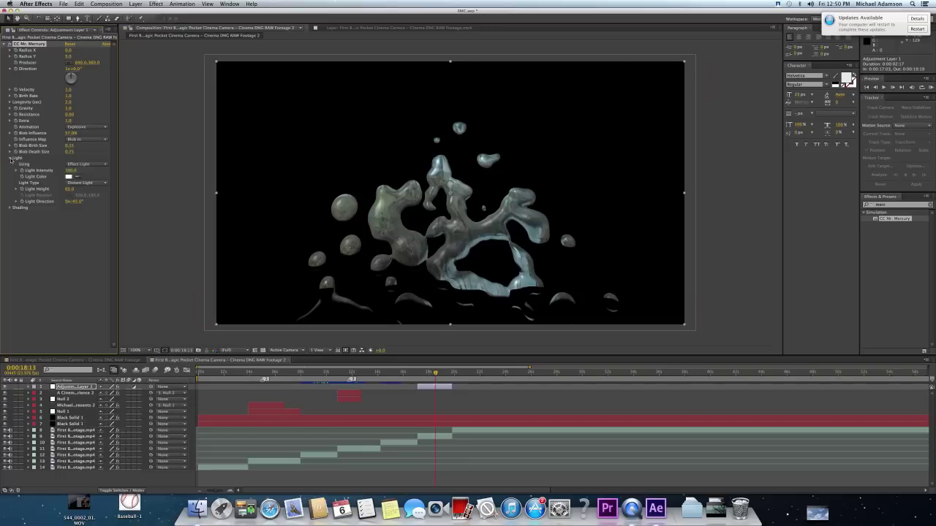
Move the adjustment layer directly above the stream clip, and delete it
{"action": "left_click_drag", "start_coordinate": [77, 388], "coordinate": [78, 410]}
{"action": "left_click_drag", "start_coordinate": [78, 411], "coordinate": [79, 434]}
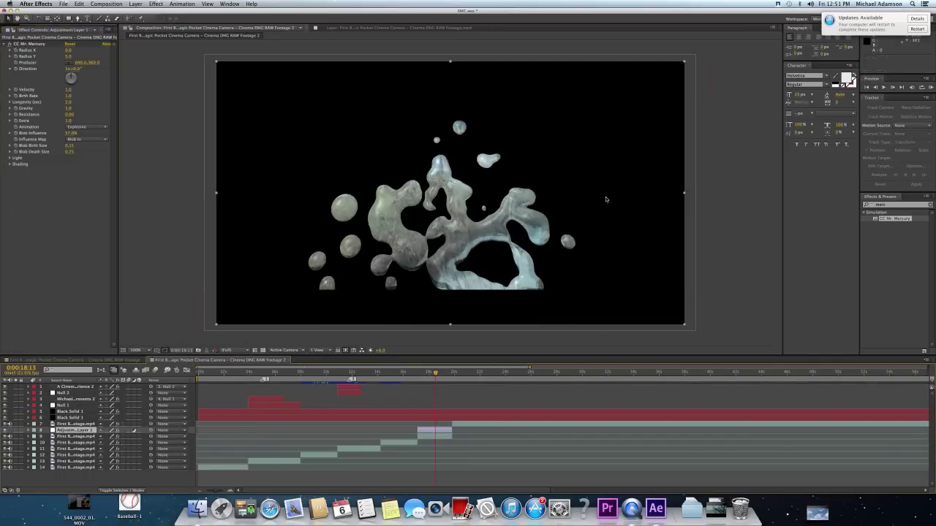
{"action": "key", "text": "Delete"}
{"action": "right_click", "coordinate": [149, 476]}
{"action": "mouse_move", "coordinate": [228, 418]}
{"action": "left_click", "coordinate": [268, 433]}
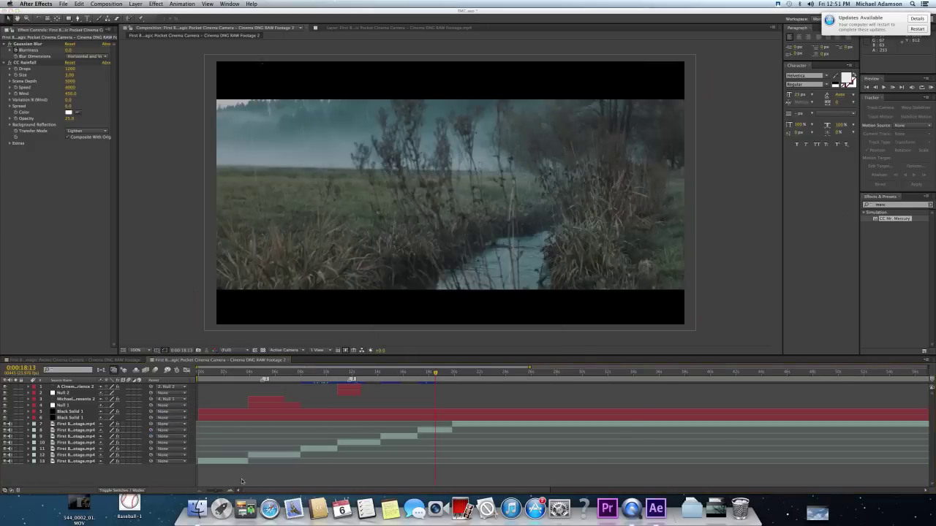
{"action": "left_click", "coordinate": [491, 318]}
Try CC Mr. Mercury on a new null object, and delete the null
{"action": "right_click", "coordinate": [150, 477]}
{"action": "left_click", "coordinate": [272, 453]}
{"action": "left_click_drag", "start_coordinate": [894, 218], "coordinate": [552, 390]}
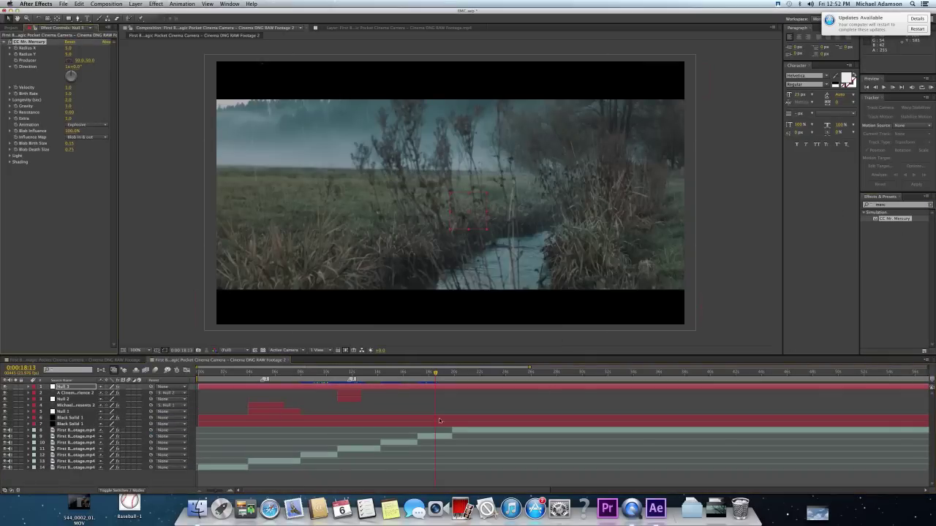
{"action": "left_click", "coordinate": [439, 387]}
{"action": "left_click", "coordinate": [29, 42]}
{"action": "key", "text": "Delete"}
{"action": "left_click", "coordinate": [65, 387]}
{"action": "key", "text": "Delete"}
Add a new adjustment layer at the top of the layer stack
{"action": "right_click", "coordinate": [183, 479]}
{"action": "mouse_move", "coordinate": [249, 418]}
{"action": "left_click", "coordinate": [300, 468]}
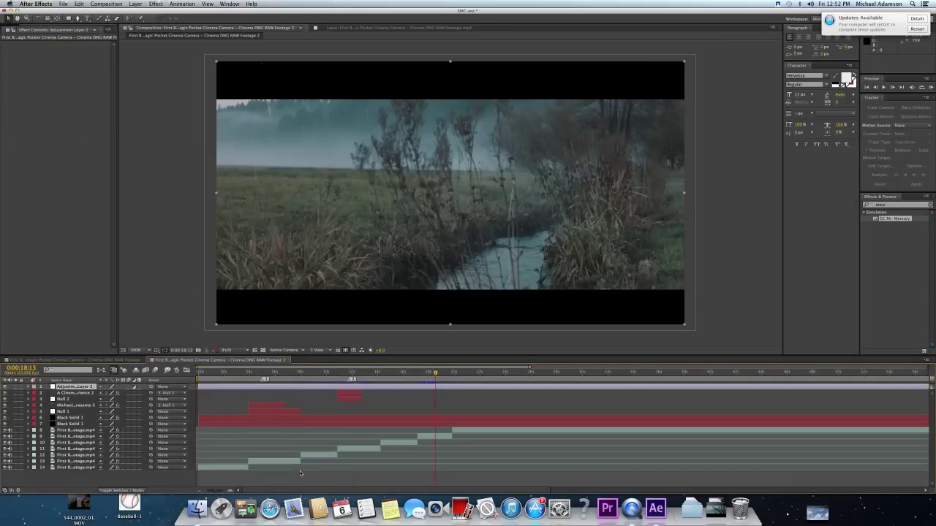
Duplicate the stream clip and place the adjustment layer, with CC Mr. Mercury applied, between the two copies
{"action": "left_click", "coordinate": [431, 437]}
{"action": "left_click", "coordinate": [73, 386]}
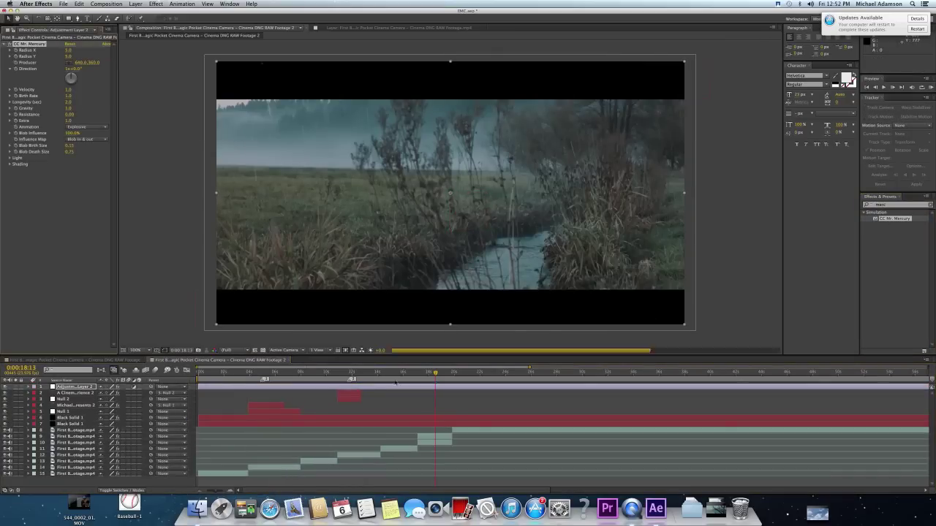
{"action": "left_click_drag", "start_coordinate": [73, 386], "coordinate": [89, 436]}
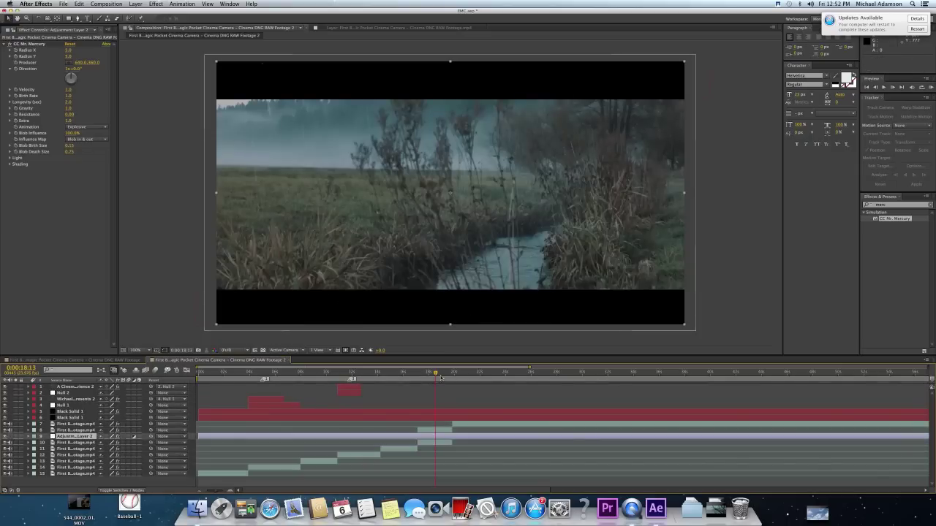
At 0:00:17:03, apply CC Mr. Mercury to the upper stream clip copy with Radius X 377, Radius Y 98 and Blob Death Size 0.29
{"action": "left_click_drag", "start_coordinate": [436, 374], "coordinate": [419, 375]}
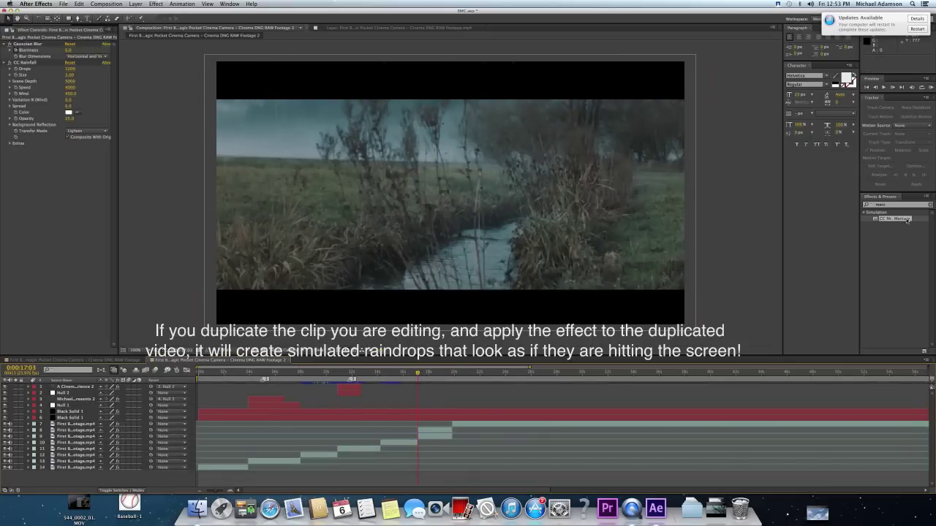
{"action": "left_click_drag", "start_coordinate": [894, 218], "coordinate": [442, 433]}
{"action": "left_click_drag", "start_coordinate": [71, 163], "coordinate": [183, 163]}
{"action": "left_click_drag", "start_coordinate": [70, 155], "coordinate": [250, 156]}
{"action": "left_click_drag", "start_coordinate": [69, 256], "coordinate": [59, 257]}
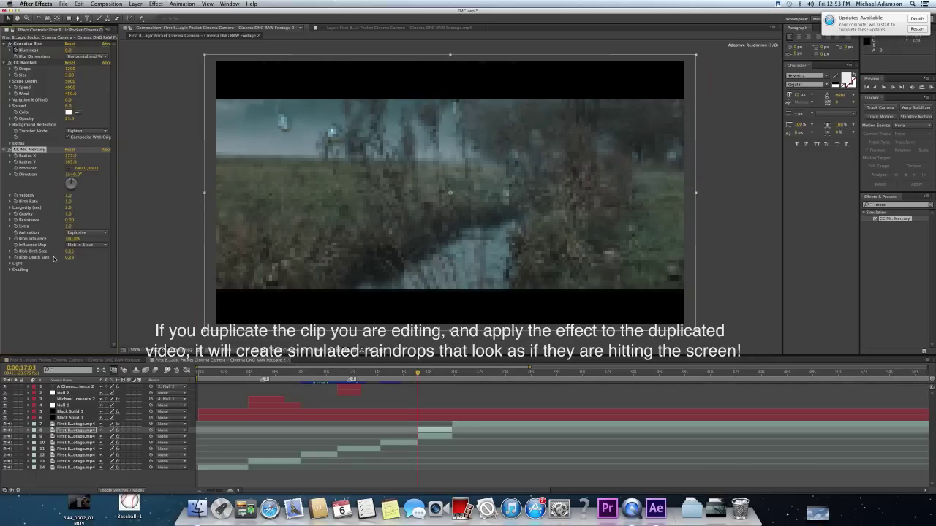
{"action": "left_click_drag", "start_coordinate": [70, 164], "coordinate": [78, 194]}
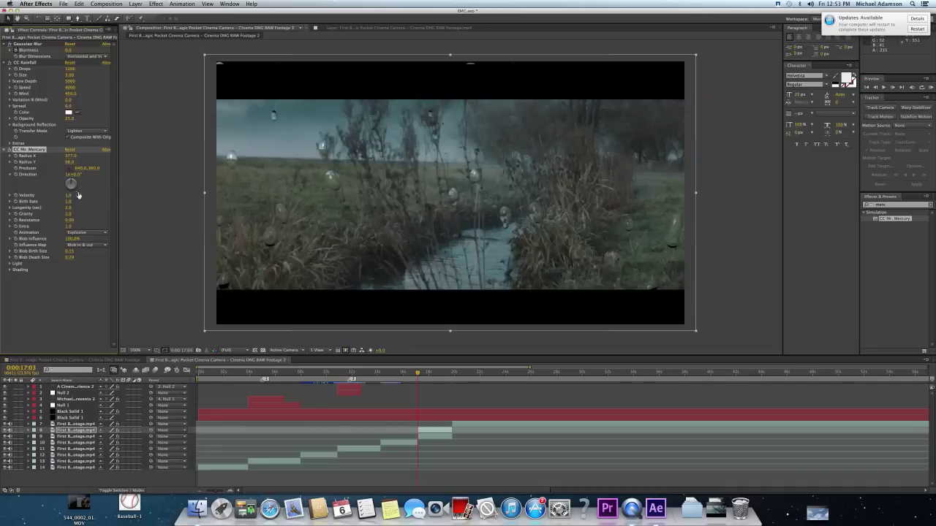
Set CC Mr. Mercury's Animation to Direction and Influence Map to Blob in, and increase the Blob Birth Size
{"action": "left_click", "coordinate": [79, 232]}
{"action": "left_click", "coordinate": [78, 253]}
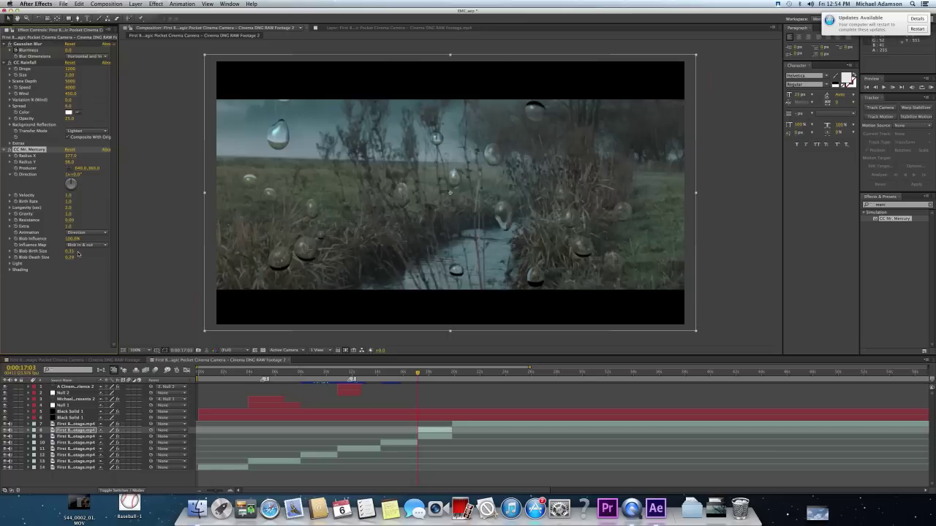
{"action": "mouse_move", "coordinate": [417, 374]}
{"action": "left_mouse_down"}
{"action": "mouse_move", "coordinate": [435, 375]}
{"action": "mouse_move", "coordinate": [418, 379]}
{"action": "left_mouse_up"}
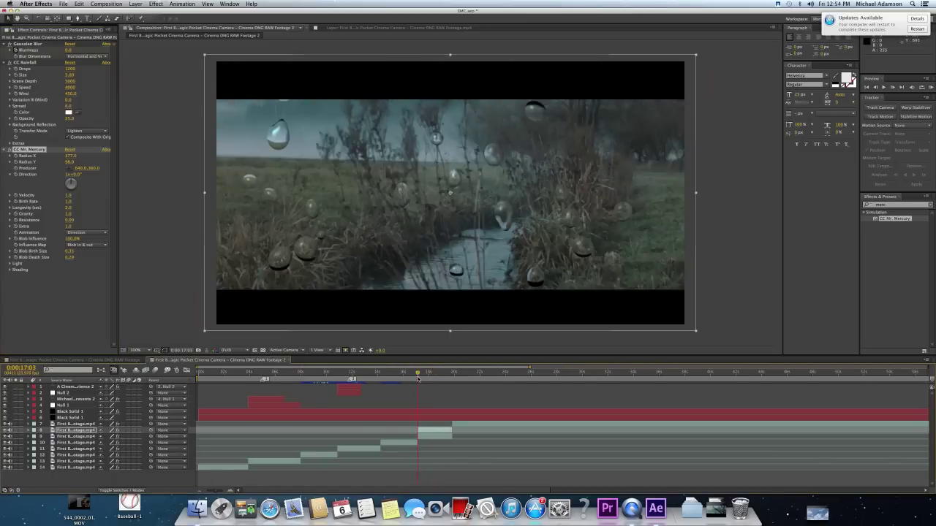
{"action": "left_click", "coordinate": [82, 245]}
{"action": "left_click", "coordinate": [84, 257]}
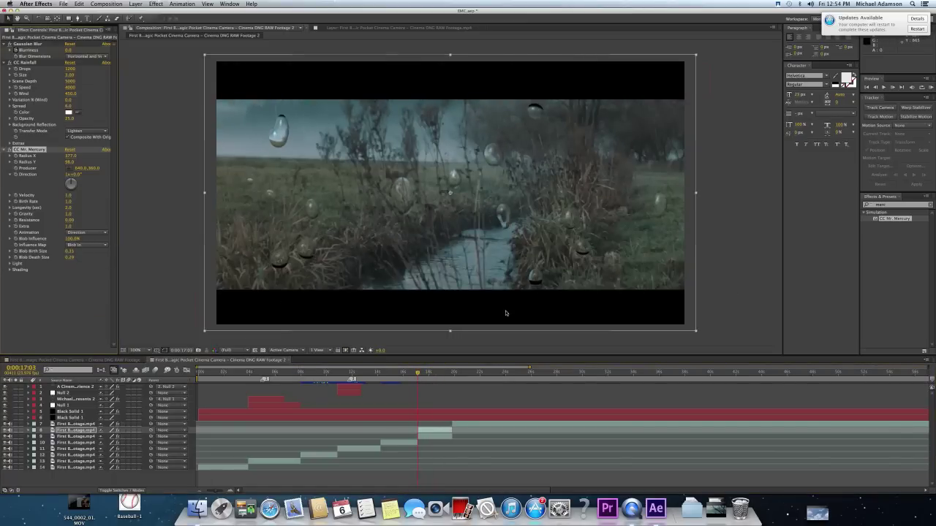
Render a RAM preview of the raindrop effect from 0:00:17:03
{"action": "left_click_drag", "start_coordinate": [419, 375], "coordinate": [417, 375]}
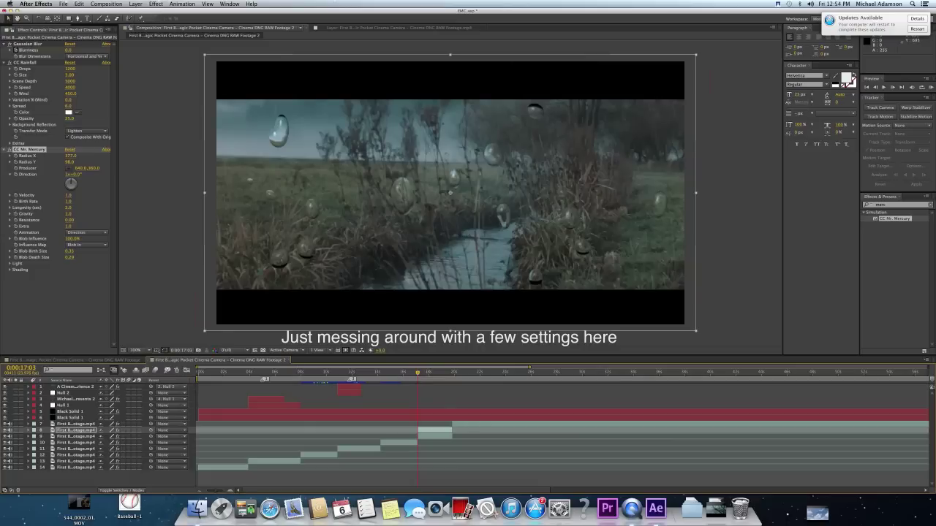
{"action": "left_click", "coordinate": [931, 88]}
{"action": "key", "text": "space"}
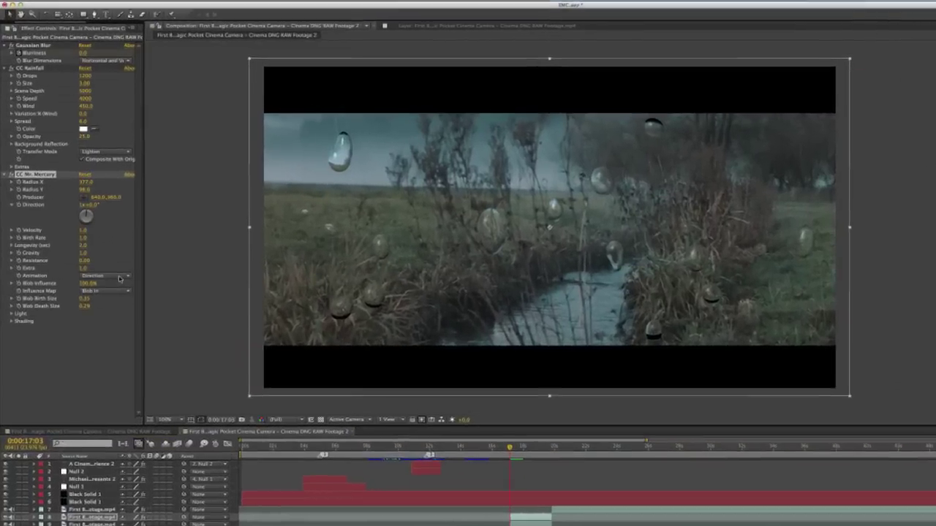
Set CC Mr. Mercury's Animation to Explosive and its Gravity to 0 on the upper stream clip copy
{"action": "left_click", "coordinate": [86, 231]}
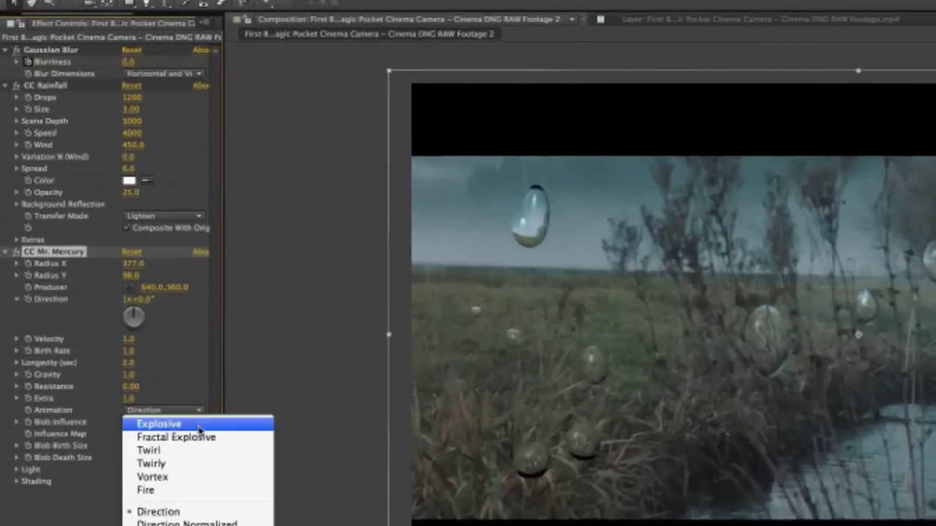
{"action": "left_click", "coordinate": [85, 239]}
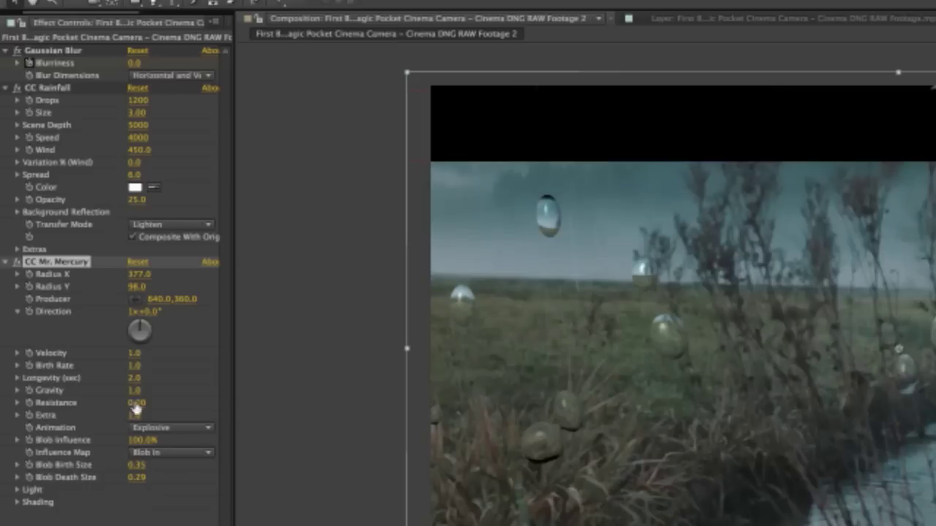
{"action": "left_click_drag", "start_coordinate": [137, 391], "coordinate": [95, 401]}
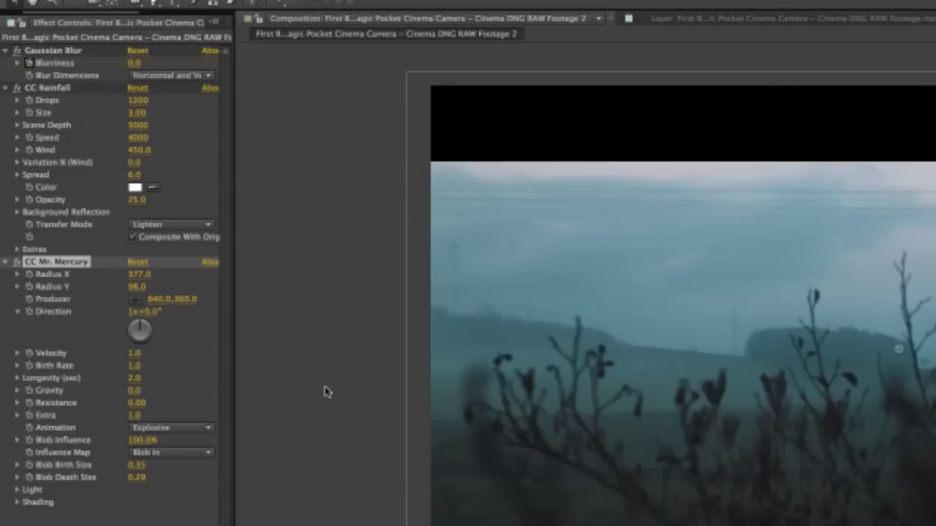
Set CC Mr. Mercury's Velocity to 0 and its Influence Map to Blob out
{"action": "left_click", "coordinate": [174, 457]}
{"action": "left_click", "coordinate": [173, 495]}
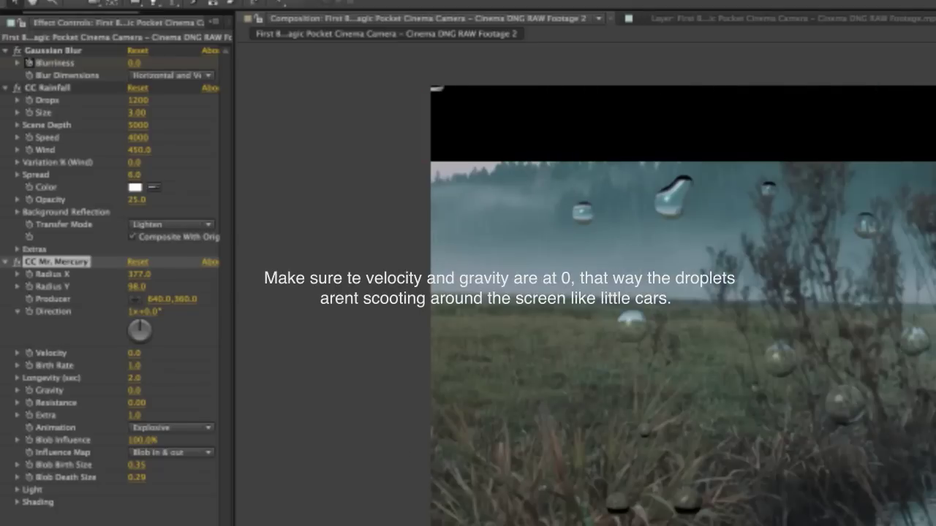
{"action": "left_click", "coordinate": [202, 453]}
{"action": "left_click", "coordinate": [167, 468]}
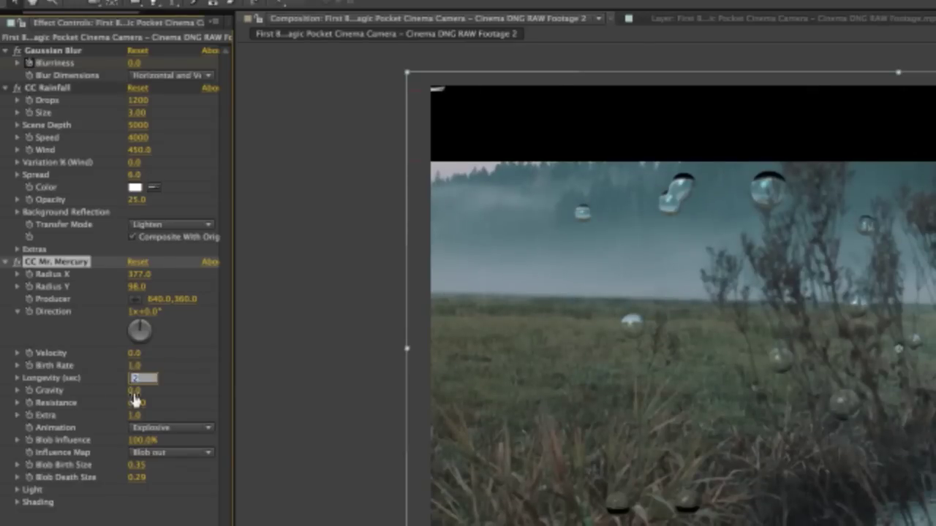
Set the raindrops' Longevity to 1 second, Blob Birth Size to 0.20 and Blob Death Size to 0.16, and save the project
{"action": "type", "text": "1"}
{"action": "key", "text": "Return"}
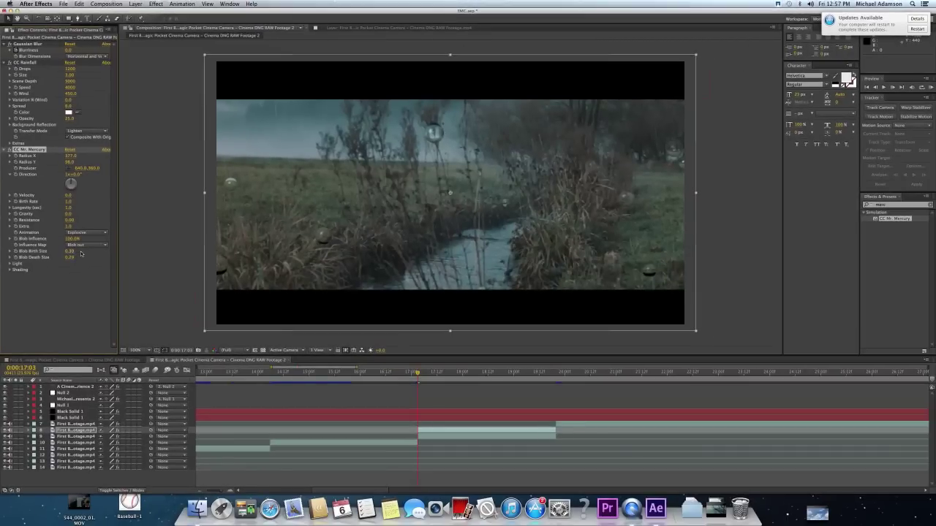
{"action": "key", "text": "Return"}
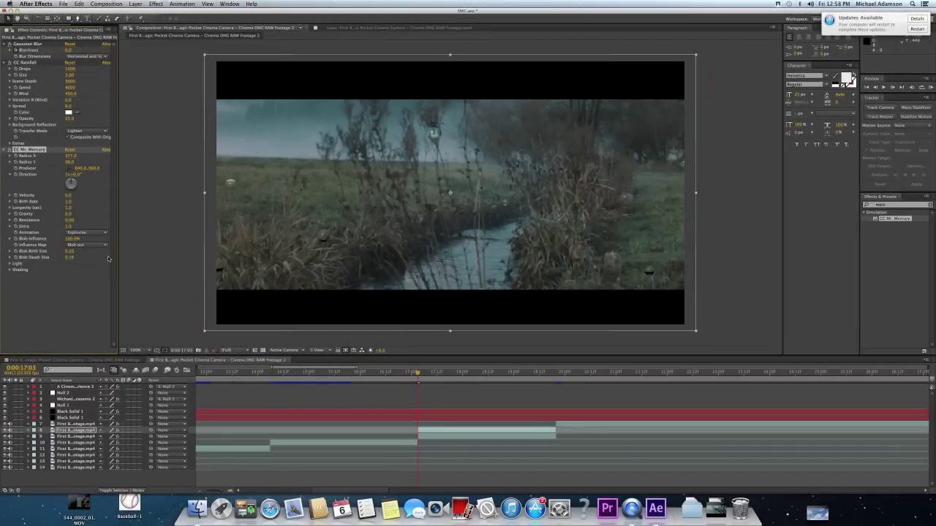
{"action": "key", "text": "super+s"}
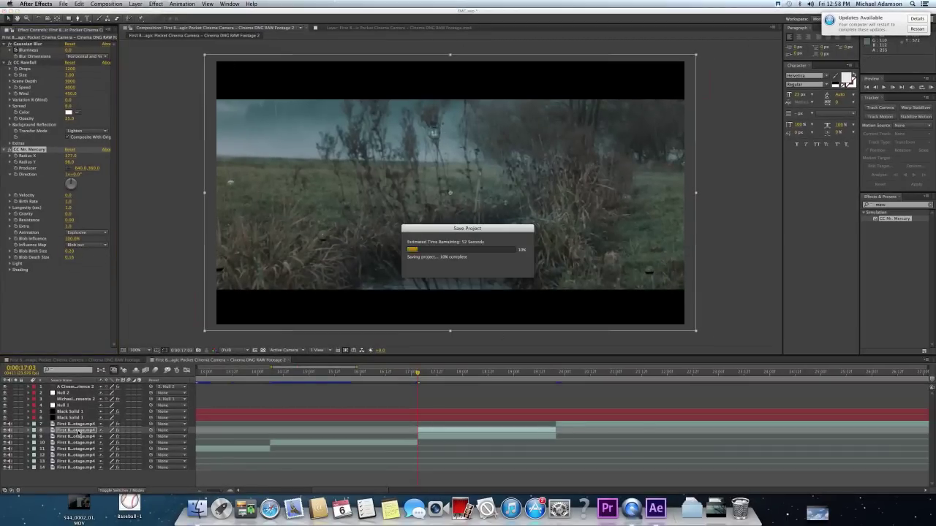
Reveal the effects of the upper stream clip copy and delete its Gaussian Blur
{"action": "left_click", "coordinate": [28, 429]}
{"action": "left_click", "coordinate": [74, 449]}
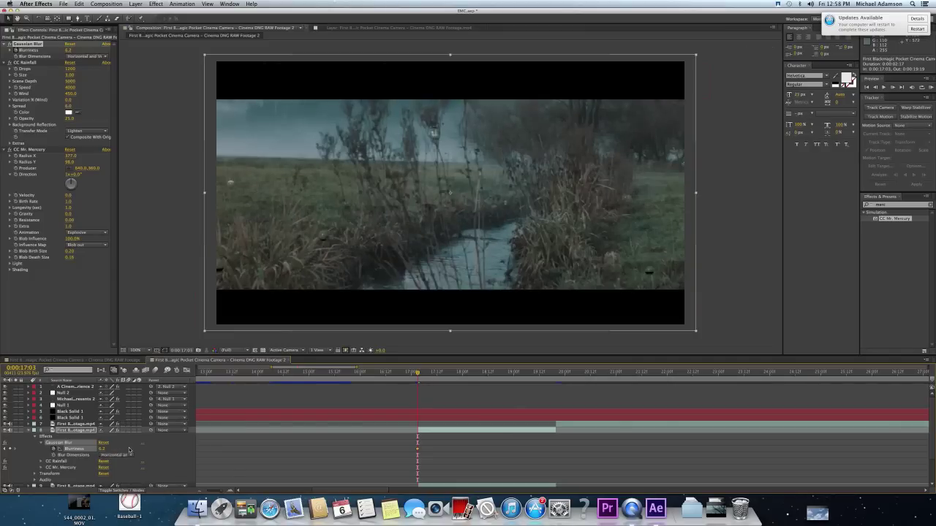
{"action": "left_click_drag", "start_coordinate": [43, 282], "coordinate": [43, 281]}
{"action": "key", "text": "Delete"}
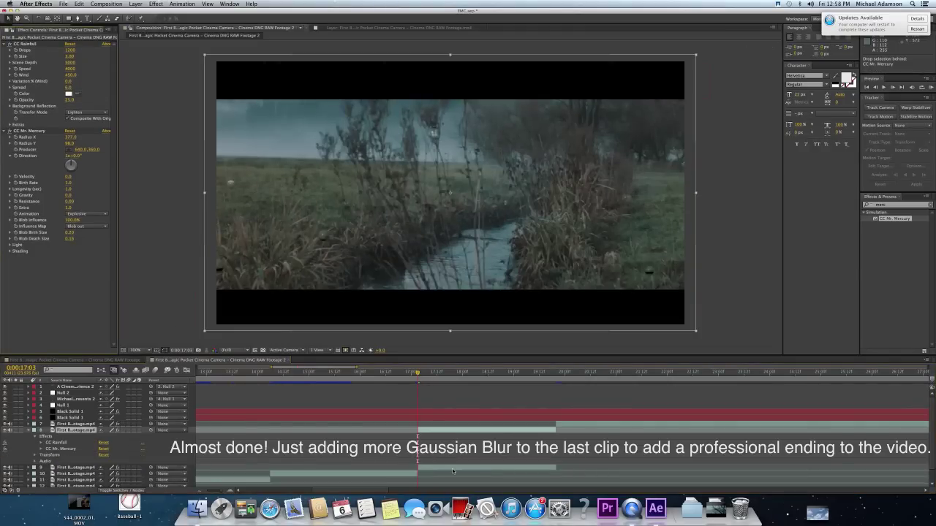
Examine the Gaussian Blur's Blurriness on the lower stream clip copy, collapsing the upper copy's properties
{"action": "left_click", "coordinate": [73, 468]}
{"action": "left_click", "coordinate": [28, 430]}
{"action": "left_click", "coordinate": [28, 437]}
{"action": "left_click", "coordinate": [35, 442]}
{"action": "left_click", "coordinate": [40, 449]}
{"action": "left_click", "coordinate": [64, 455]}
{"action": "left_click", "coordinate": [29, 437]}
Add a new adjustment layer, split it at 0:00:17:03 and delete the part before that time
{"action": "right_click", "coordinate": [160, 479]}
{"action": "mouse_move", "coordinate": [251, 419]}
{"action": "left_click", "coordinate": [283, 472]}
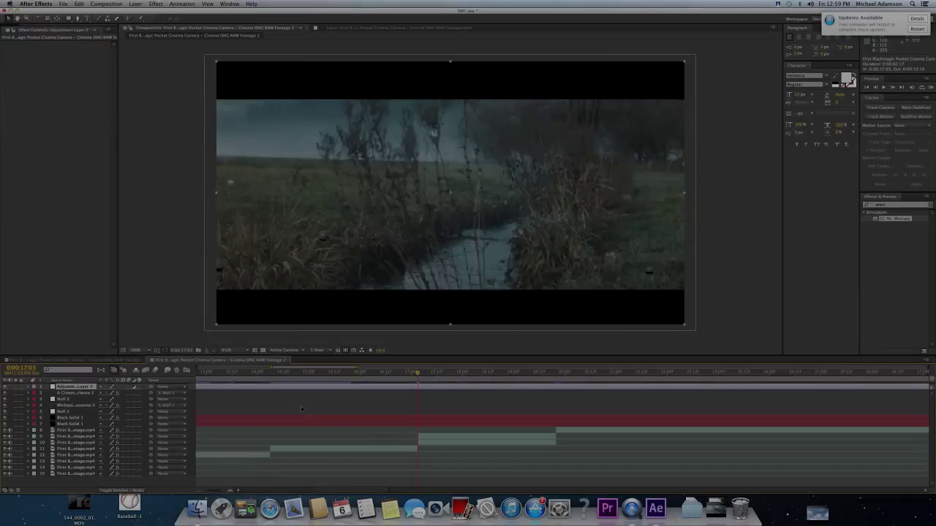
{"action": "key", "text": "super+shift+d"}
{"action": "left_click", "coordinate": [328, 392]}
{"action": "key", "text": "Delete"}
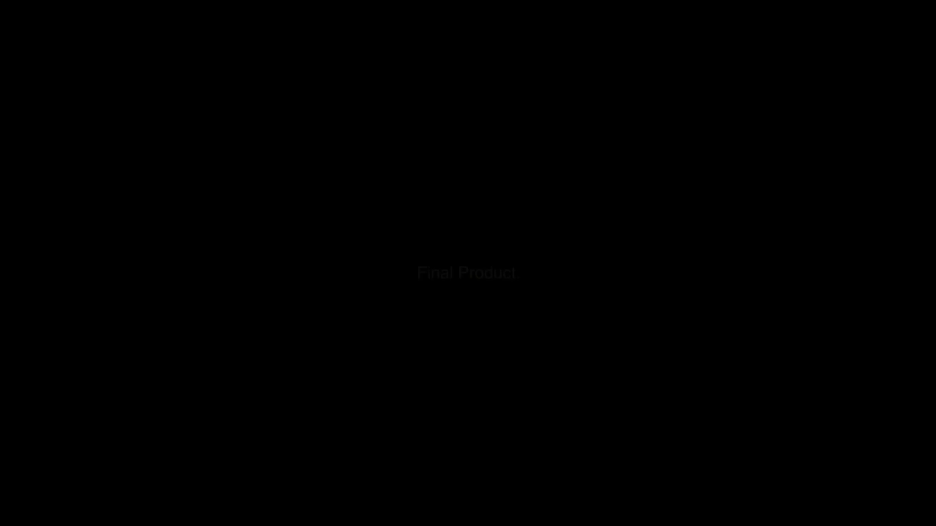